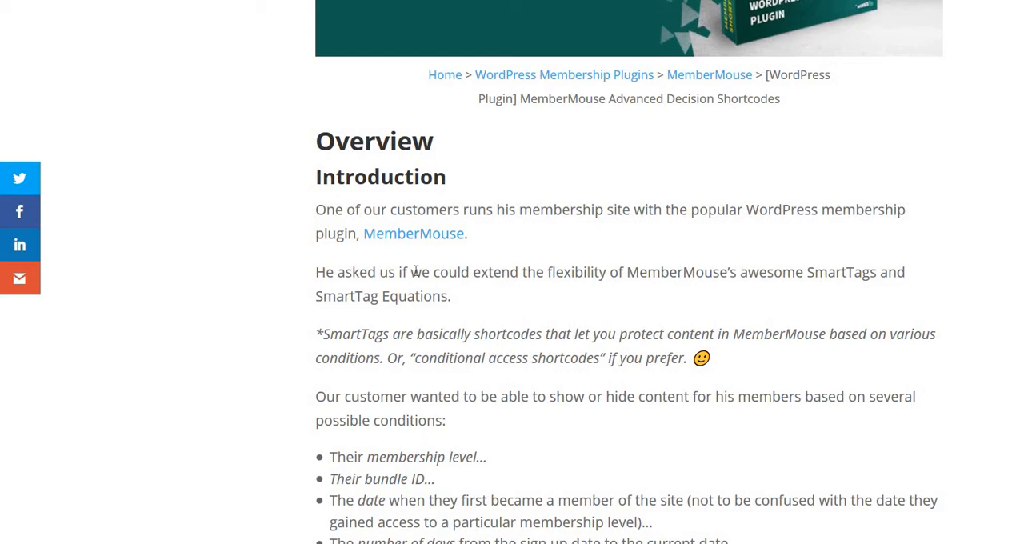
# Step: Read the plugin page's introduction and the start of the Member Decision SmartTag article's attributes
pyautogui.scroll(-2, 415, 272)
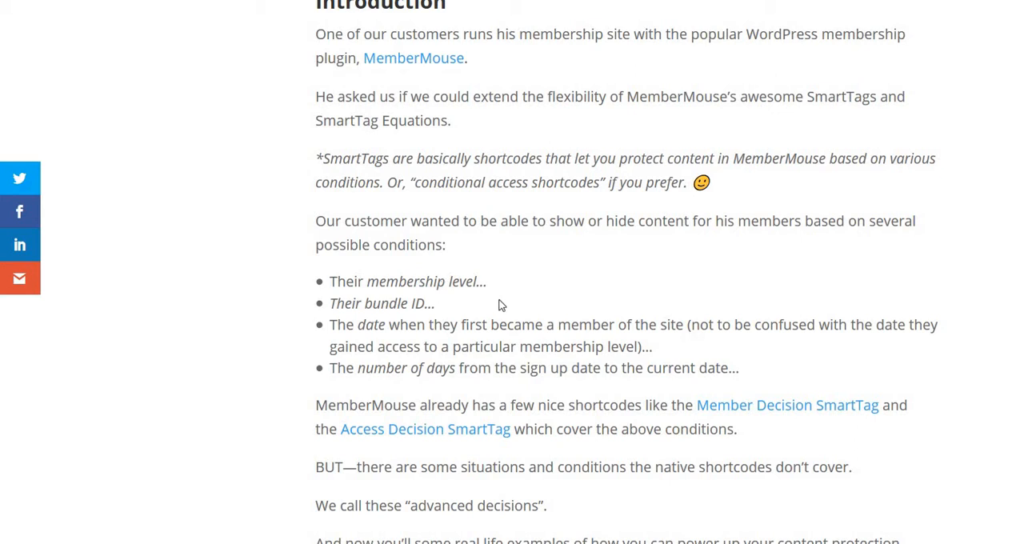
pyautogui.scroll(-1, 754, 325)
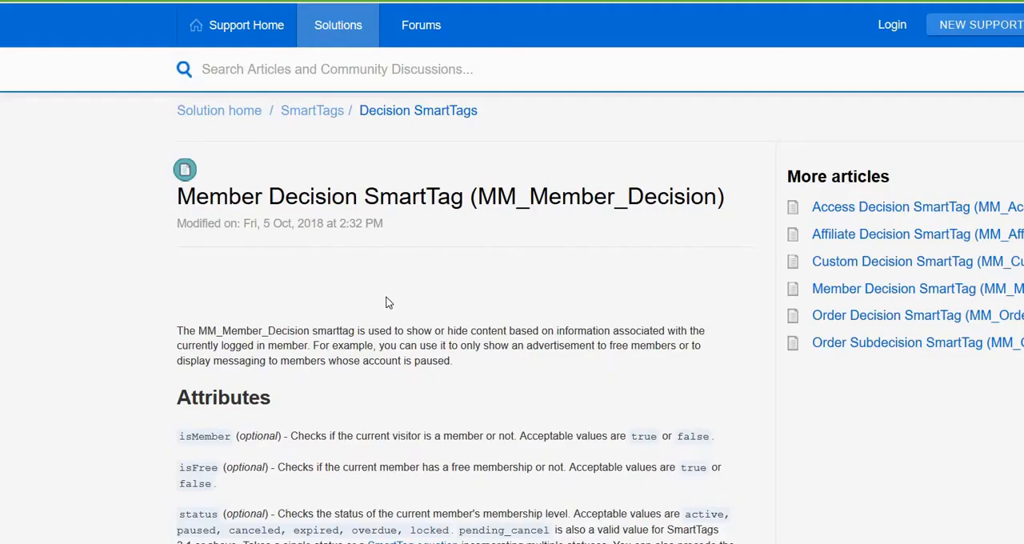
pyautogui.scroll(3, 387, 303)
pyautogui.scroll(-3, 458, 235)
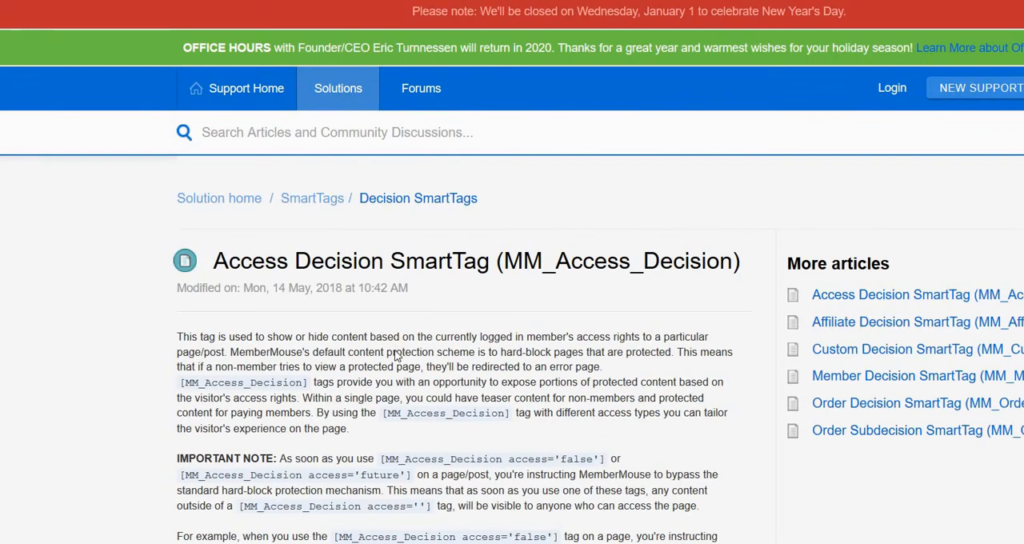
pyautogui.scroll(-3, 395, 351)
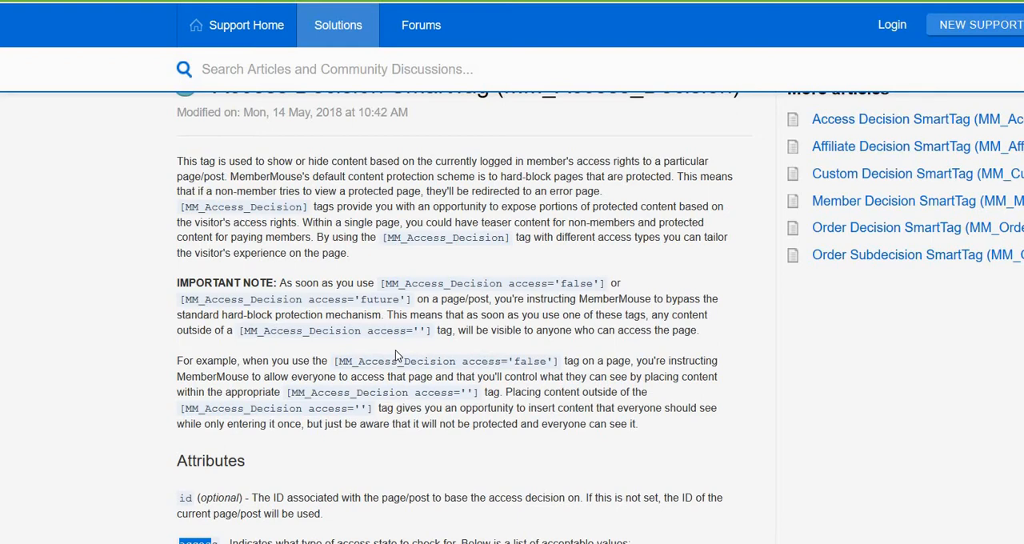
# Step: Examine the Access Decision SmartTag article, including its id and access attributes and the table of acceptable access values
pyautogui.scroll(-1, 396, 350)
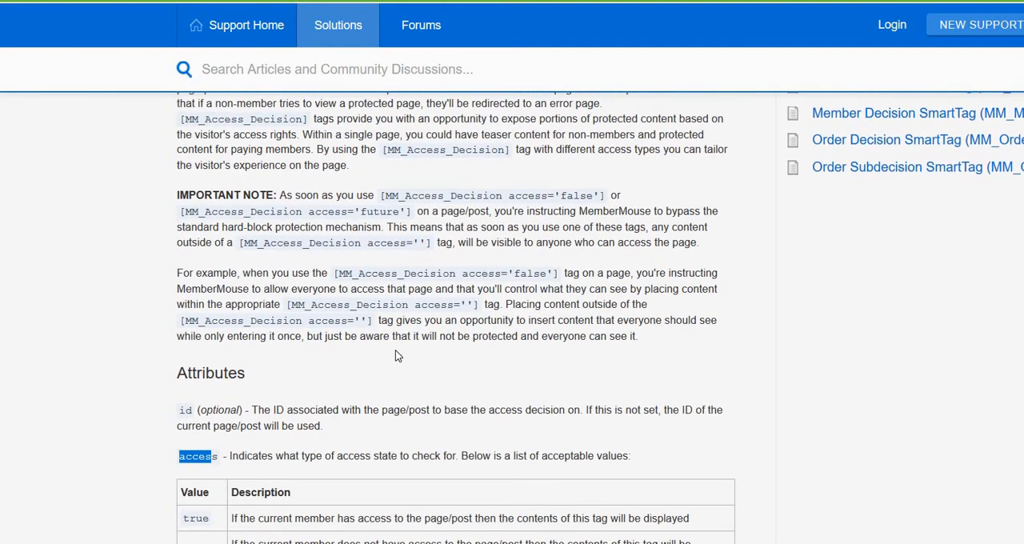
pyautogui.scroll(-2, 396, 350)
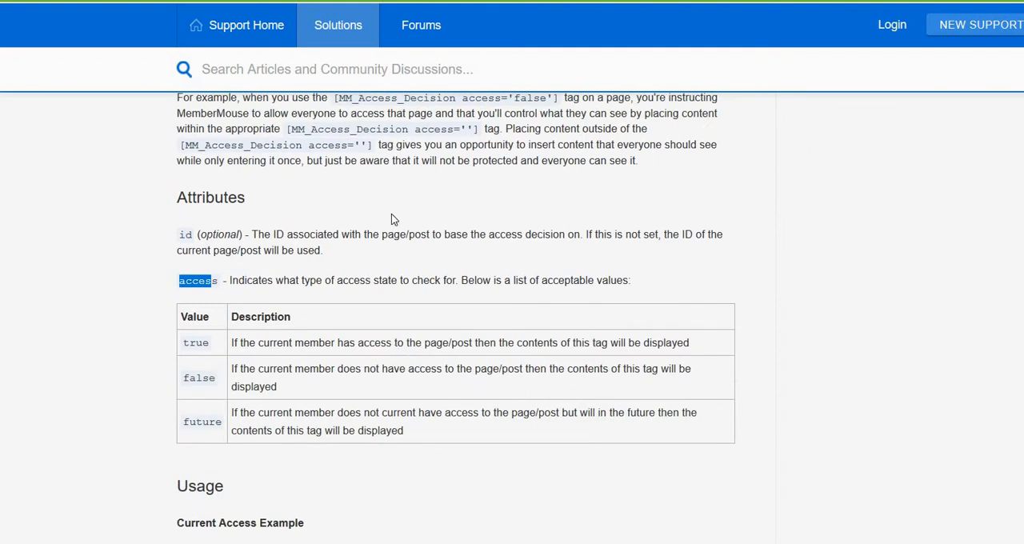
pyautogui.scroll(5, 391, 216)
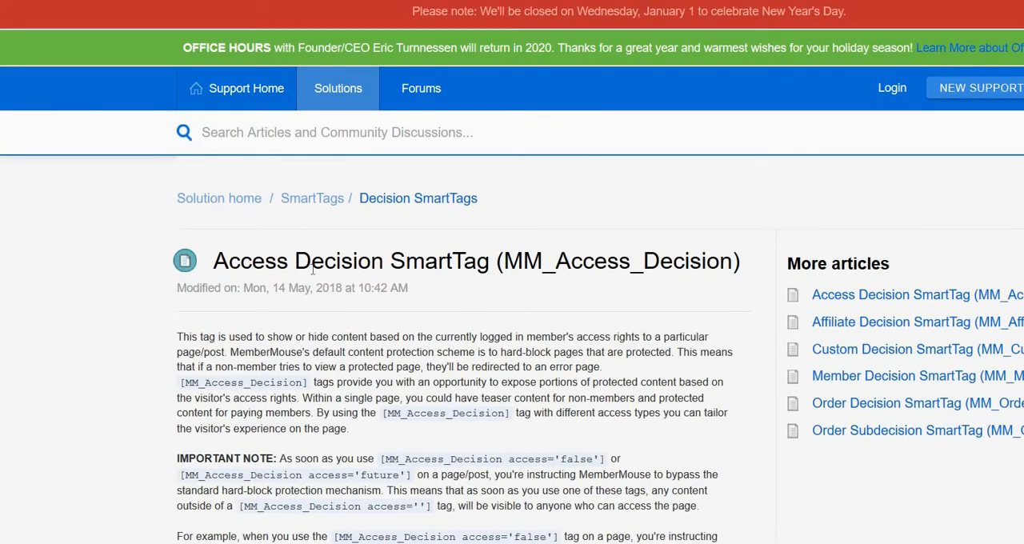
pyautogui.scroll(-2, 451, 281)
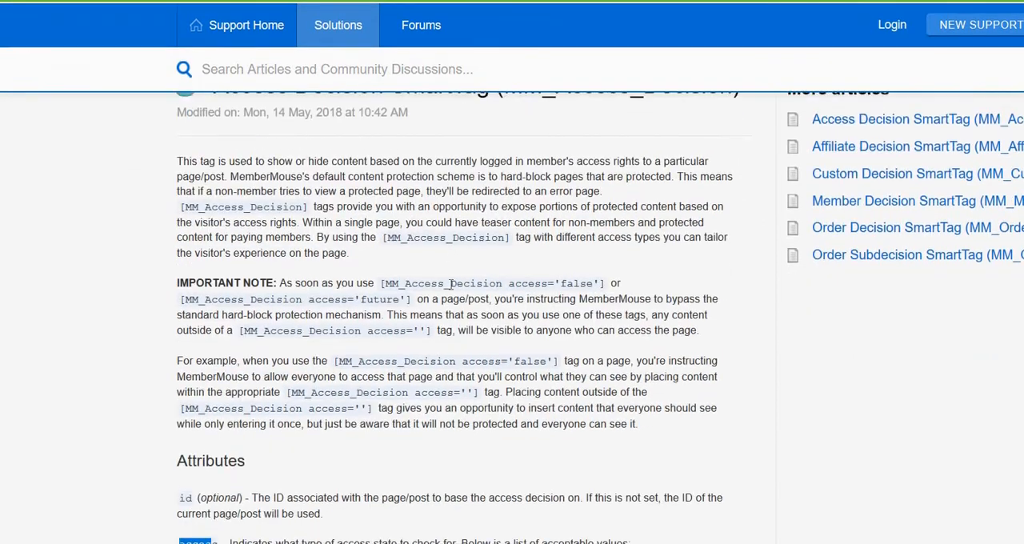
pyautogui.scroll(-2, 450, 283)
pyautogui.scroll(-1, 213, 301)
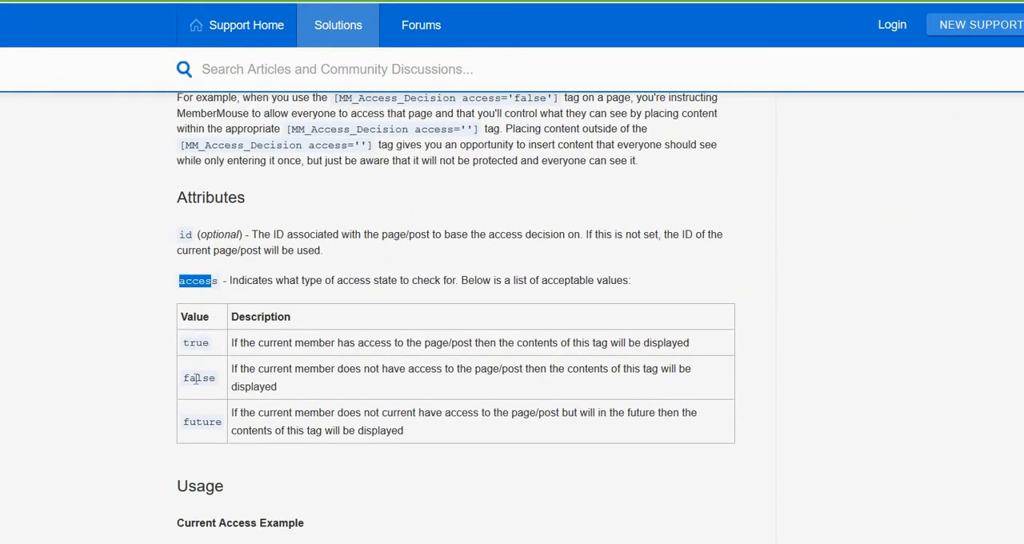
# Step: Switch to the Member Decision SmartTag article and read through its attributes down to the Usage example
pyautogui.hotkey('ctrl', 'Tab')
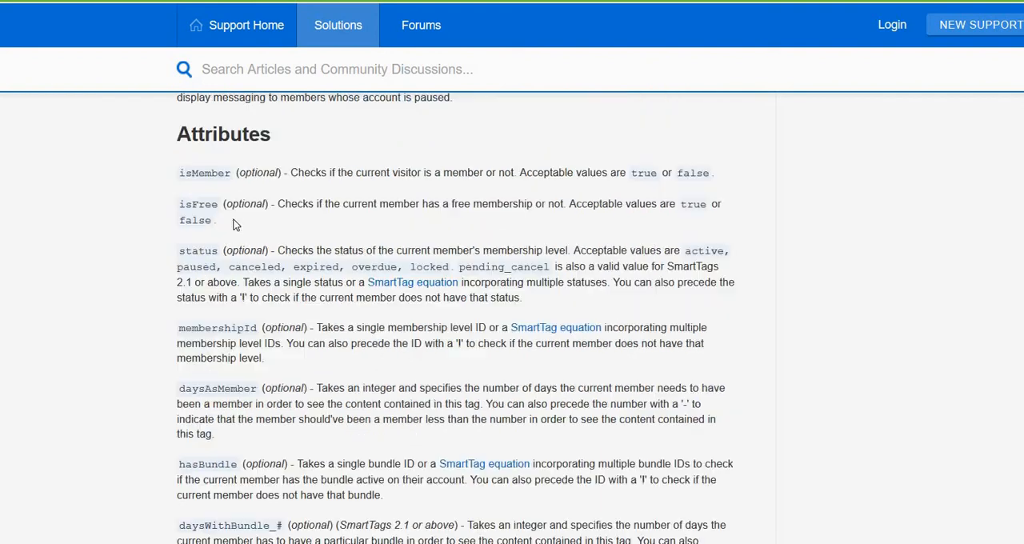
pyautogui.scroll(4, 238, 225)
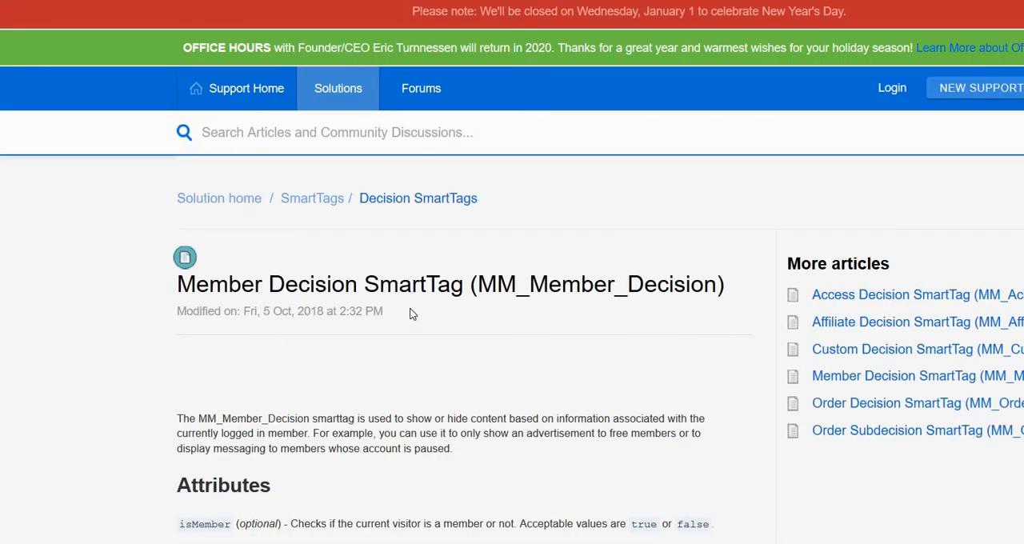
pyautogui.scroll(-4, 412, 316)
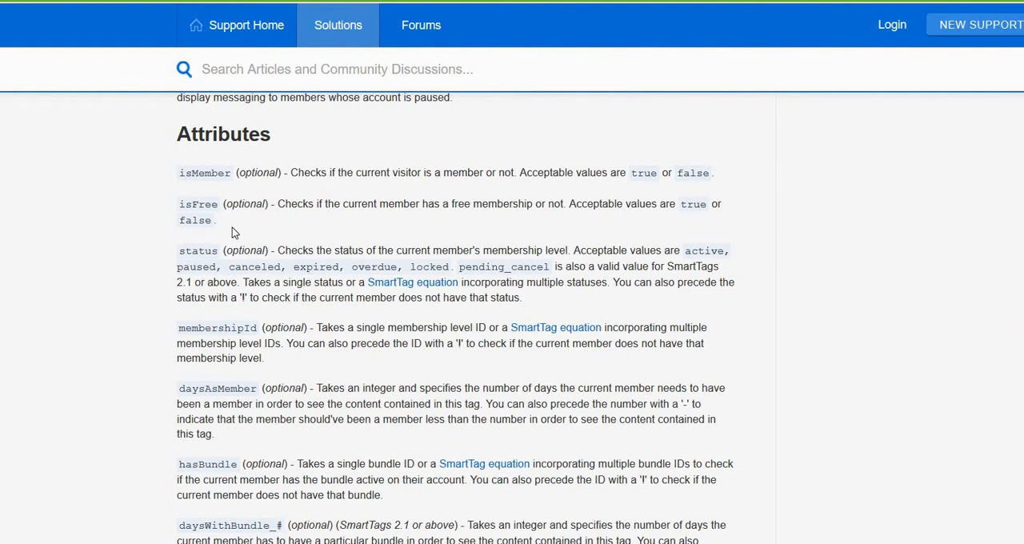
pyautogui.scroll(-1, 232, 230)
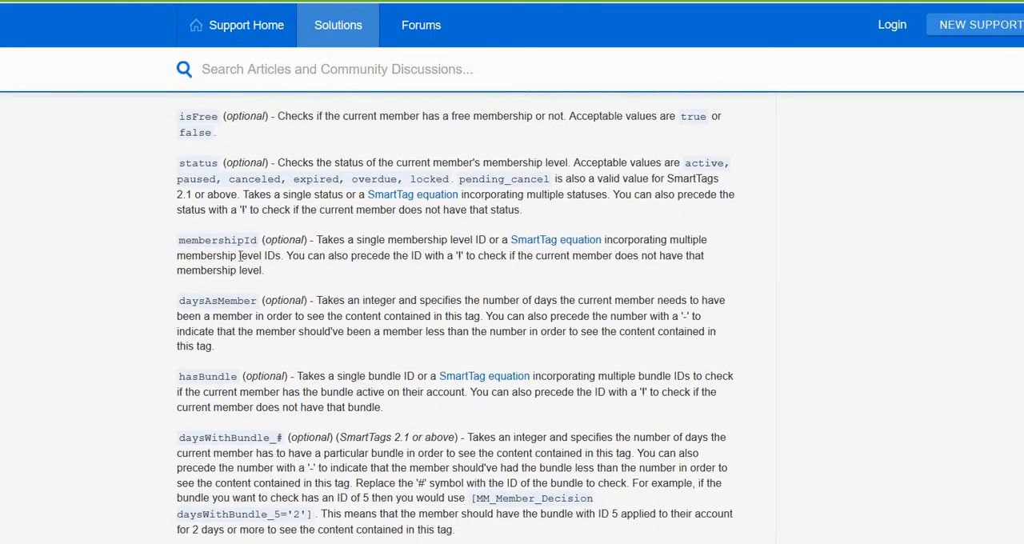
pyautogui.scroll(-3, 240, 256)
pyautogui.scroll(2, 240, 255)
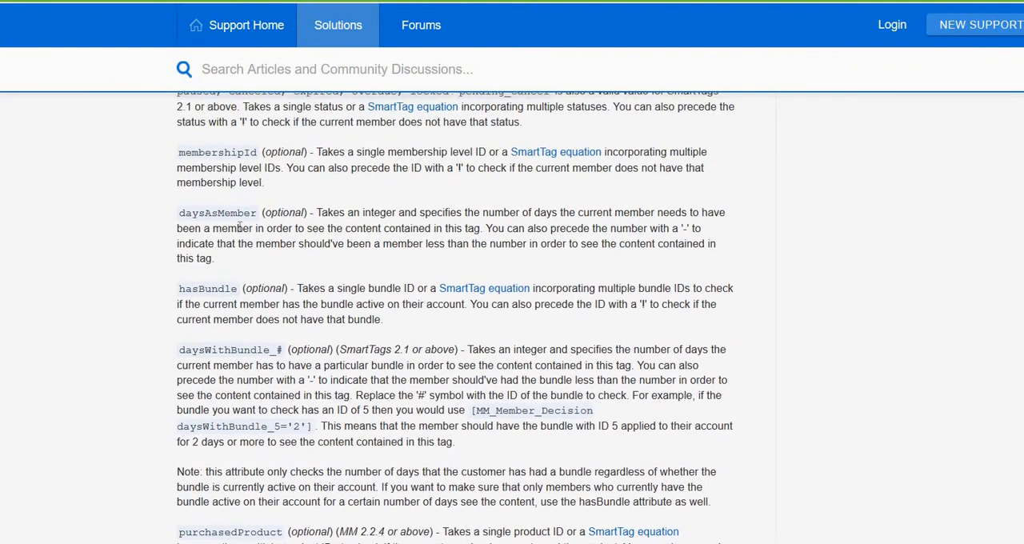
pyautogui.scroll(-2, 218, 308)
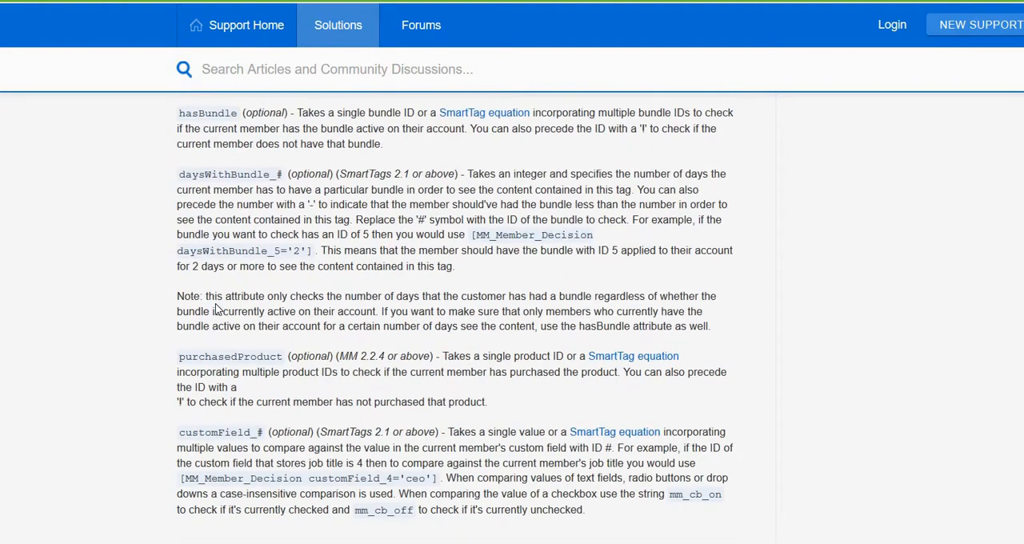
pyautogui.scroll(-2, 230, 342)
pyautogui.scroll(-1, 456, 320)
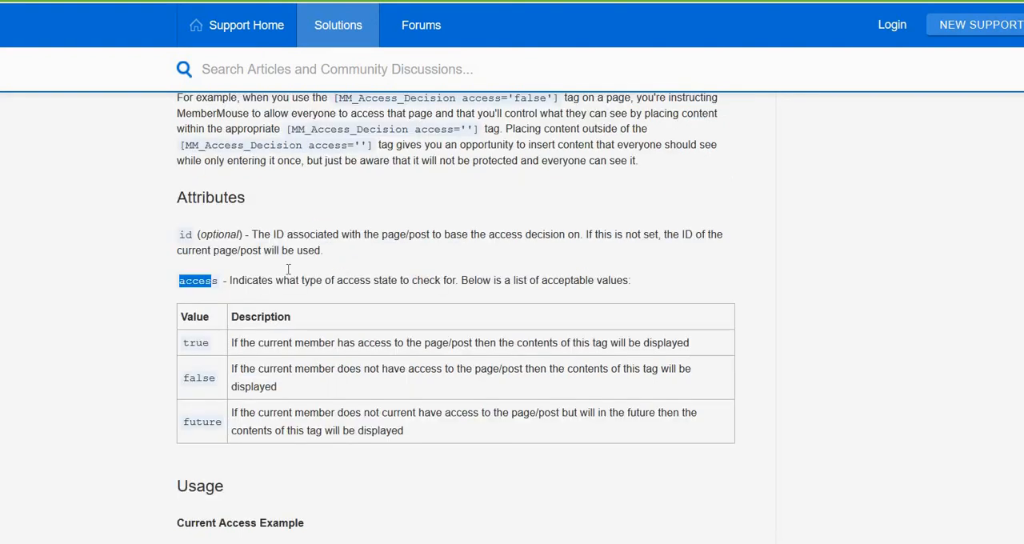
# Step: Revisit the Access Decision SmartTag article, and read the plugin page's overview from the introduction to the table of contents
pyautogui.scroll(6, 286, 270)
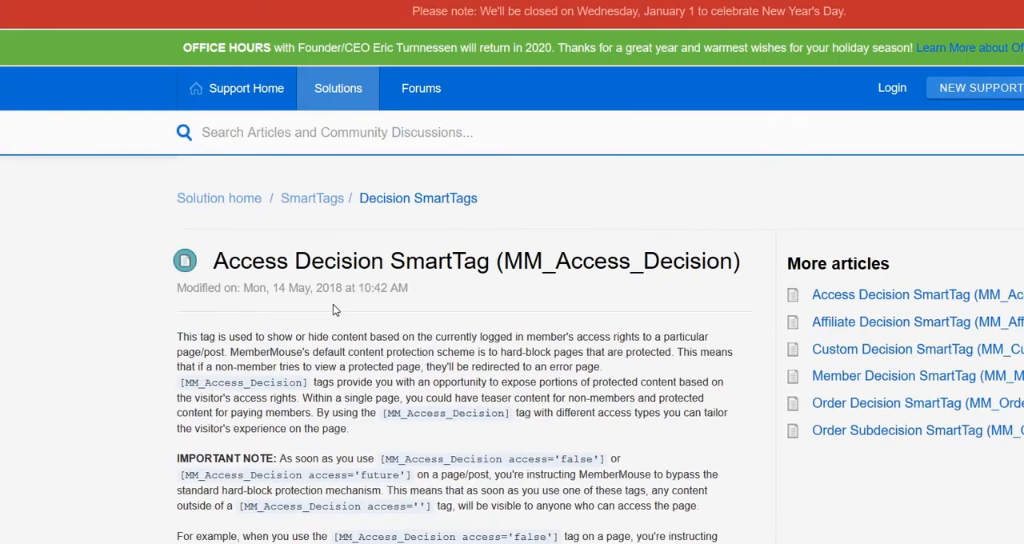
pyautogui.scroll(-2, 334, 310)
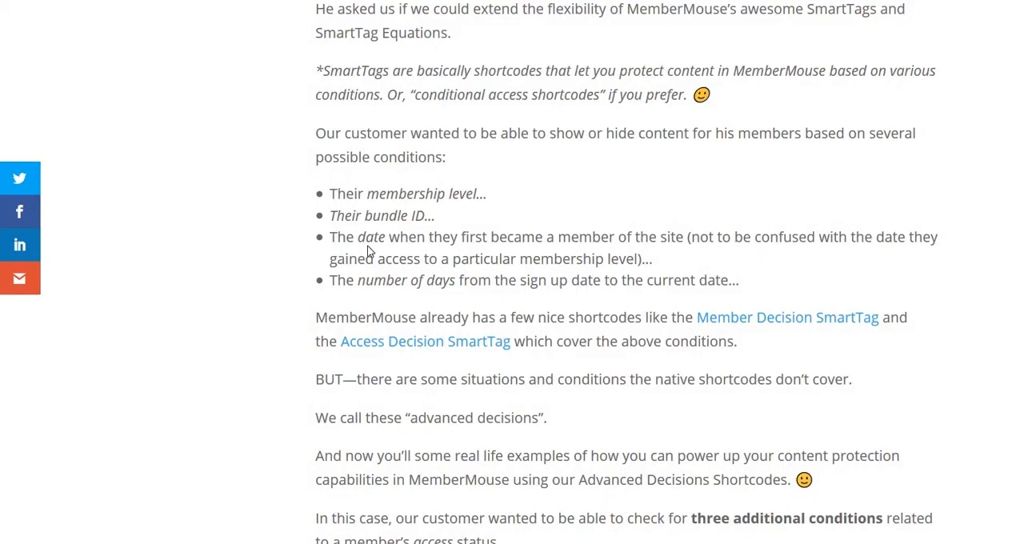
pyautogui.scroll(3, 370, 244)
pyautogui.scroll(2, 375, 229)
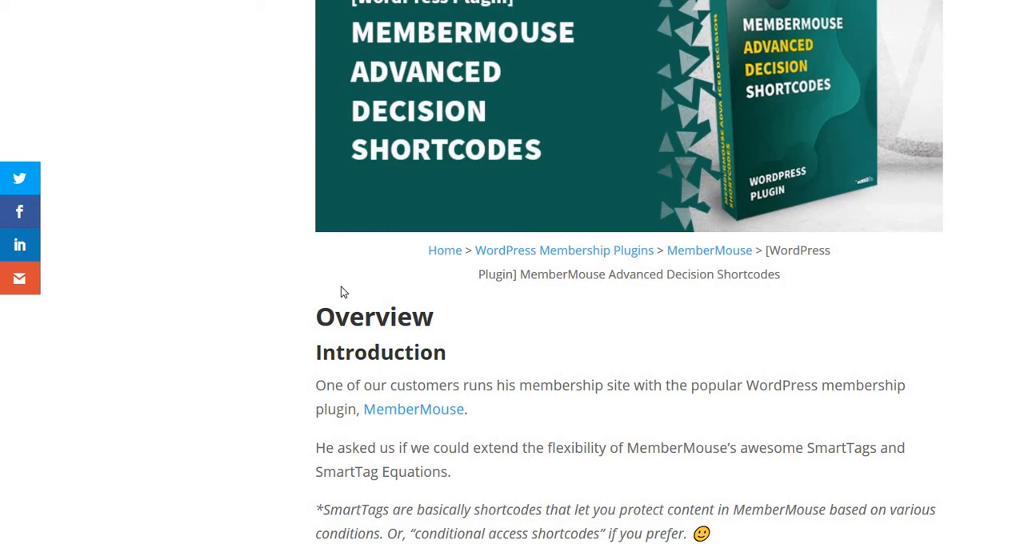
pyautogui.scroll(-8, 341, 287)
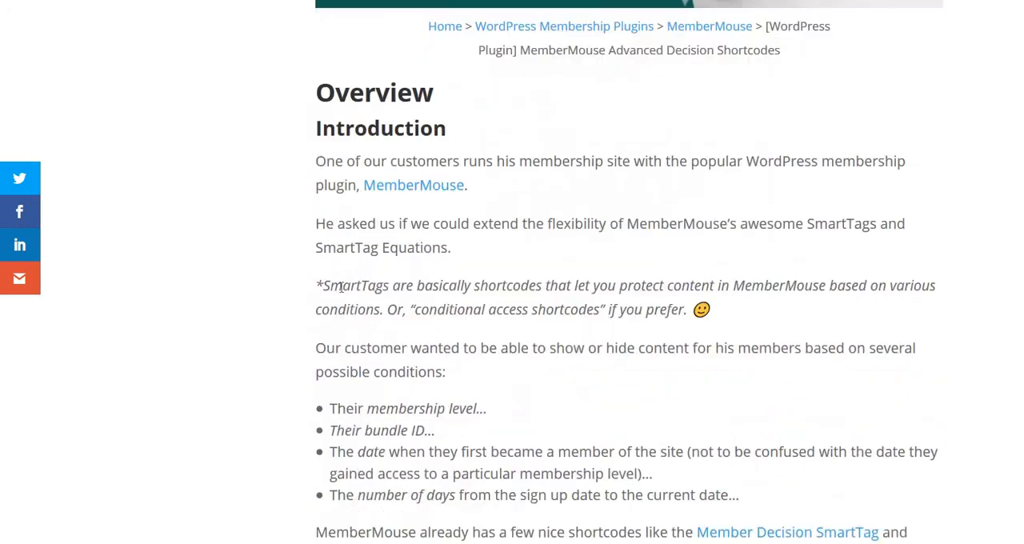
pyautogui.scroll(-10, 341, 287)
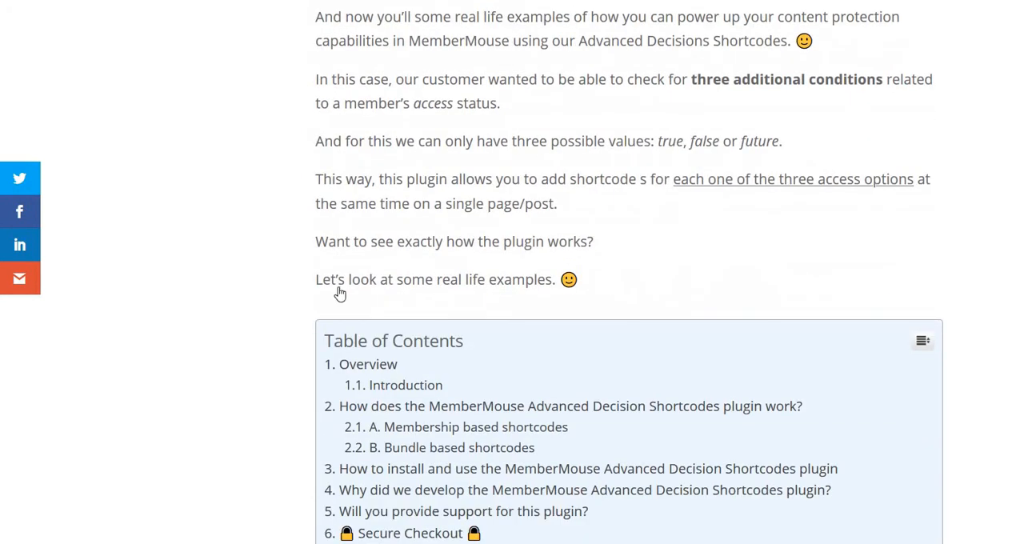
# Step: Examine the membership based shortcode attributes membershipid, access, date and days, highlighting the piped IDs in the membershipid example
pyautogui.scroll(-6, 339, 289)
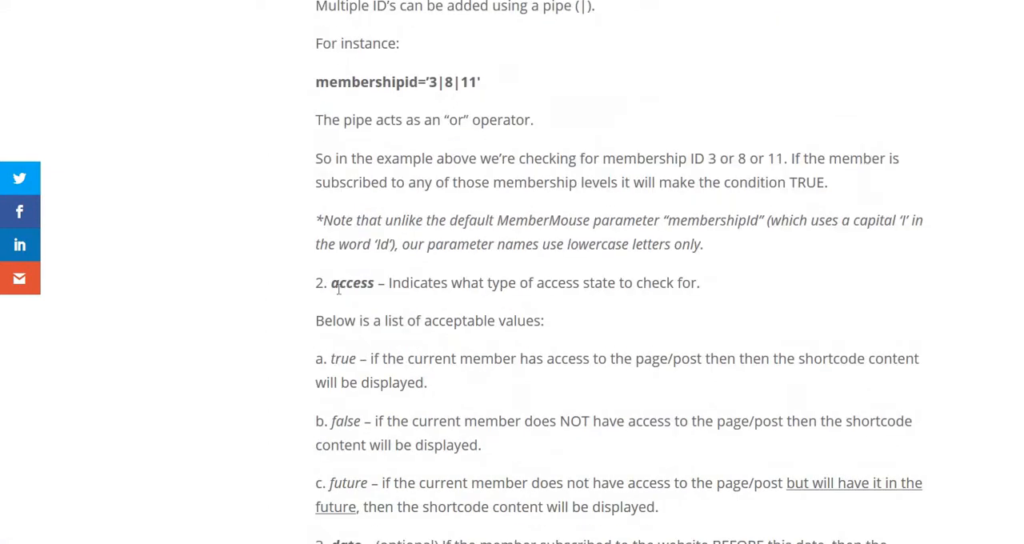
pyautogui.scroll(2, 338, 294)
pyautogui.scroll(-1, 338, 292)
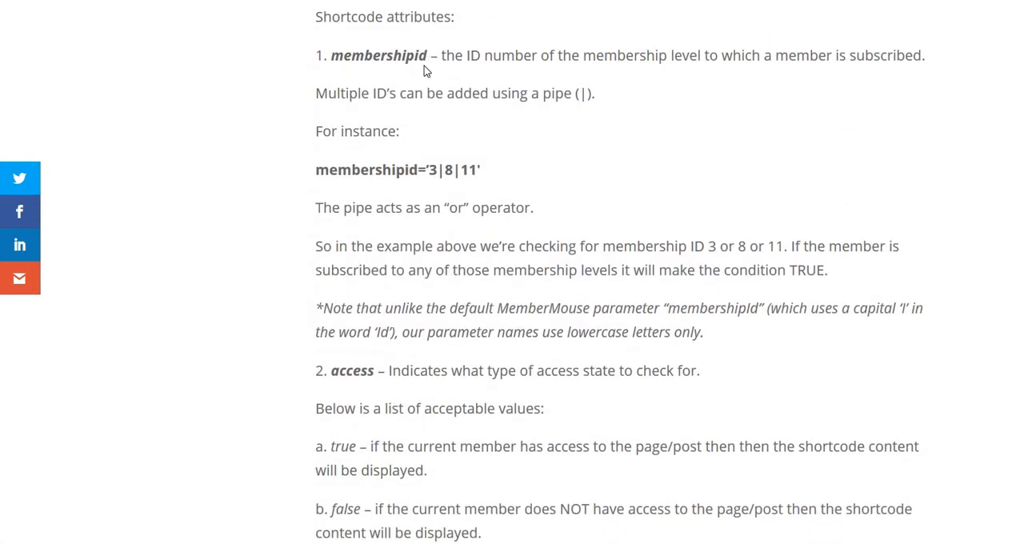
pyautogui.scroll(1, 432, 75)
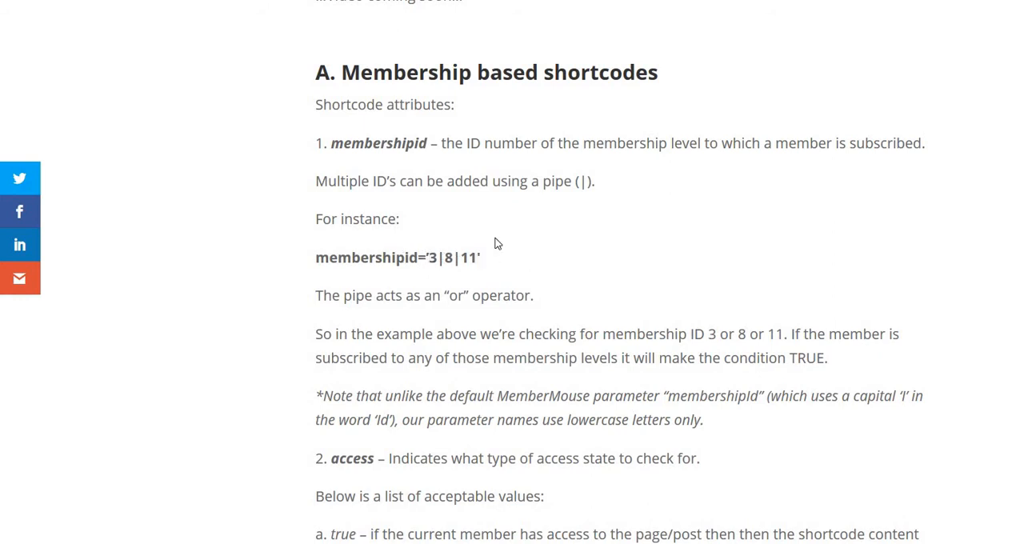
pyautogui.moveTo(430, 258); pyautogui.dragTo(469, 258)
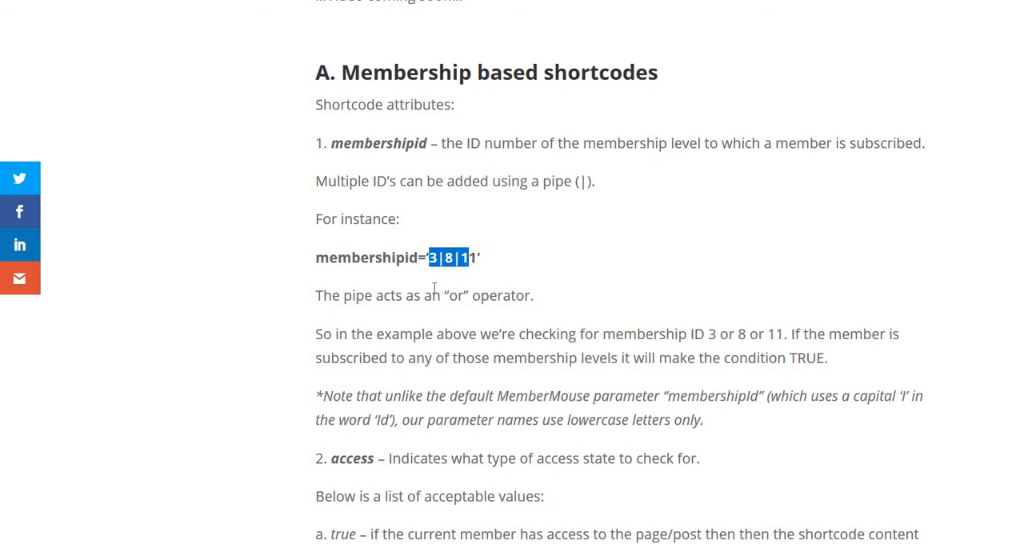
pyautogui.scroll(-2, 433, 287)
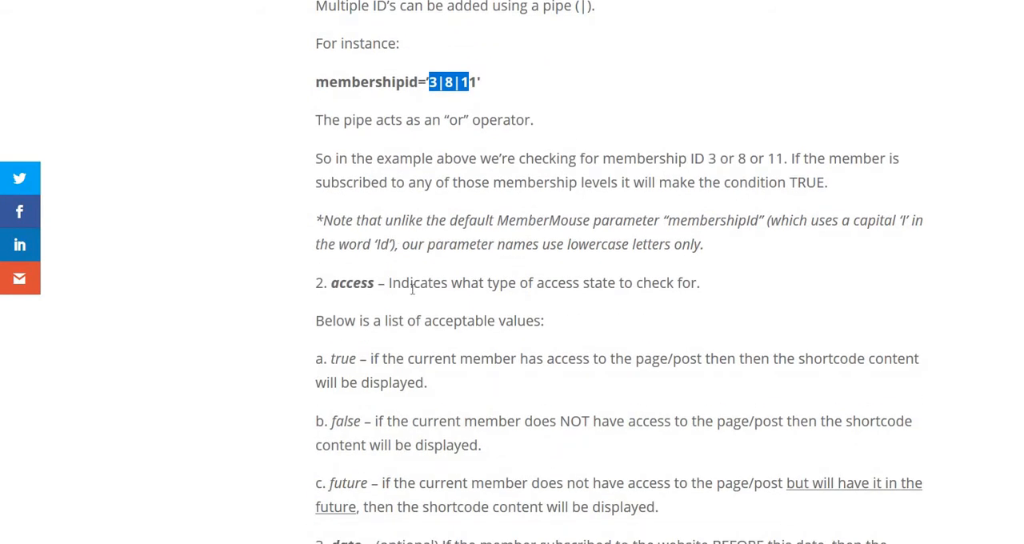
pyautogui.scroll(-1, 413, 289)
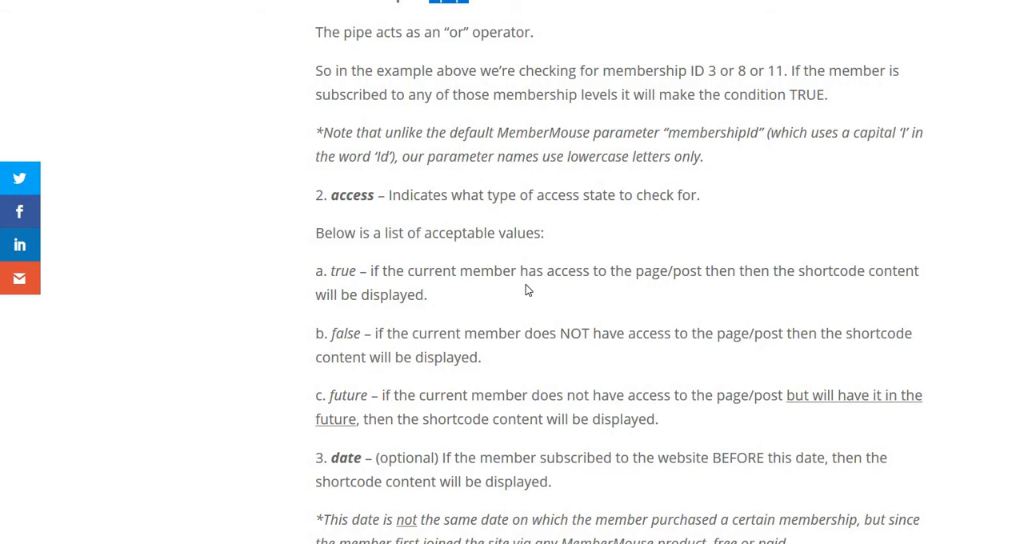
pyautogui.scroll(-1, 573, 266)
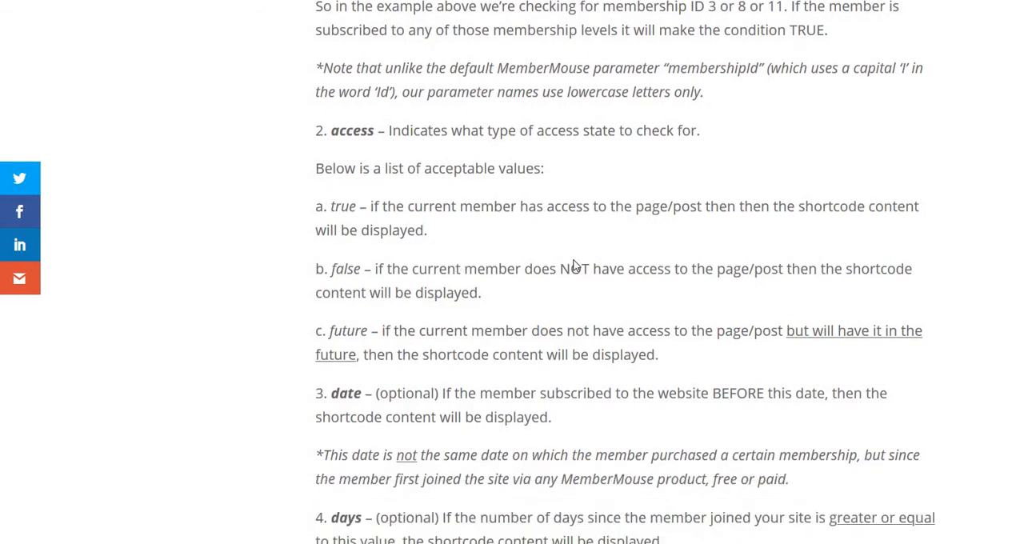
pyautogui.scroll(-2, 573, 265)
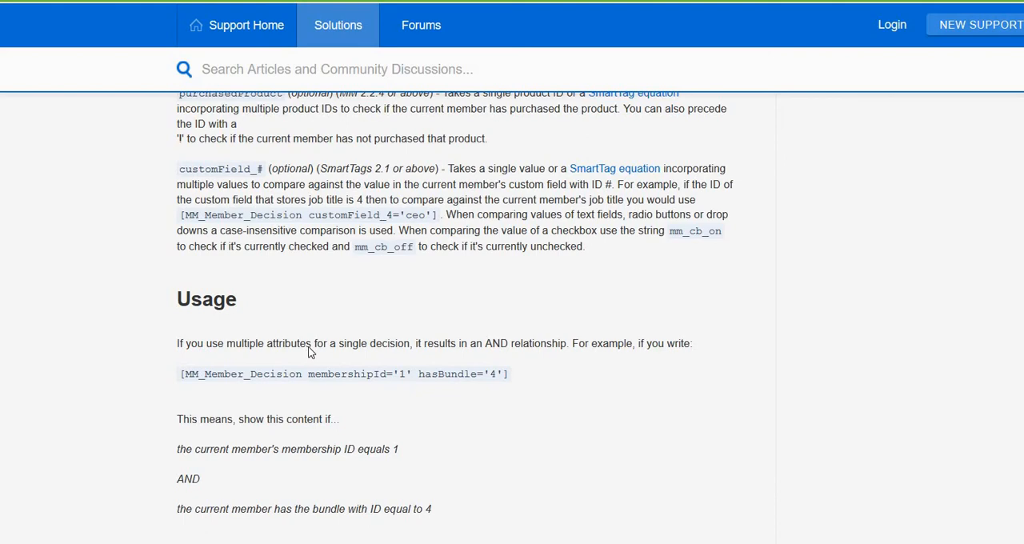
# Step: Compare the attributes in the Member Decision SmartTag article with those in the Access Decision SmartTag article
pyautogui.scroll(2, 320, 350)
pyautogui.scroll(10, 318, 350)
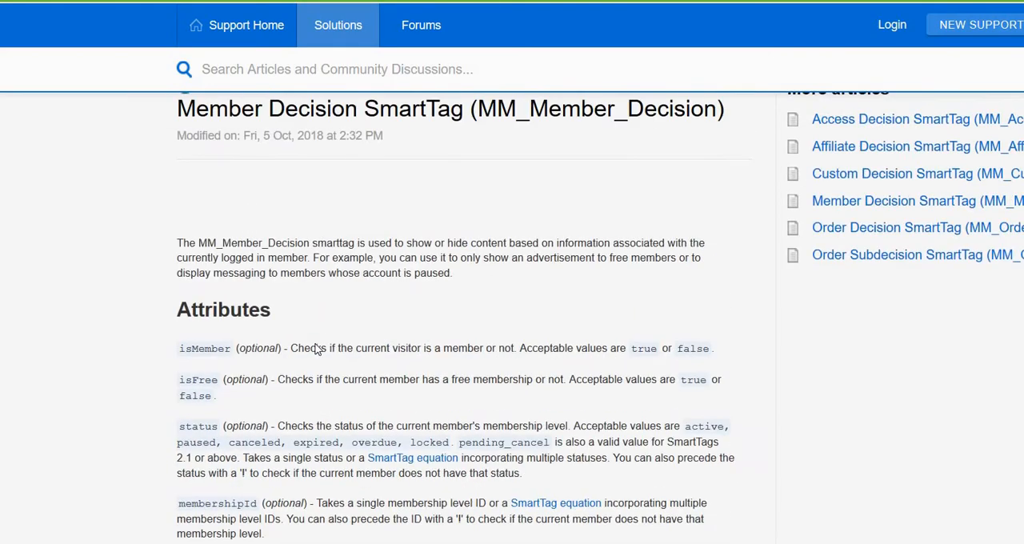
pyautogui.scroll(-2, 317, 342)
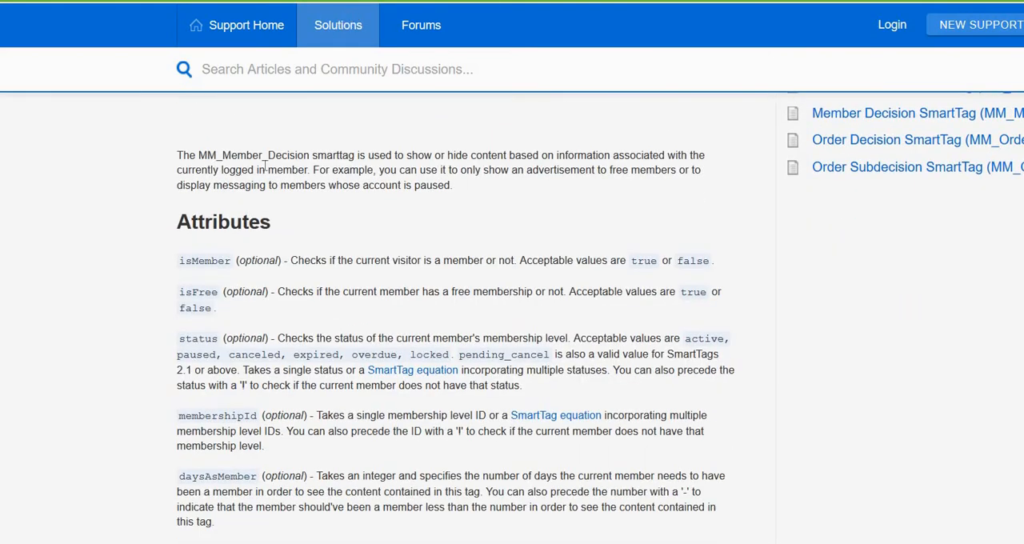
pyautogui.scroll(-5, 148, 312)
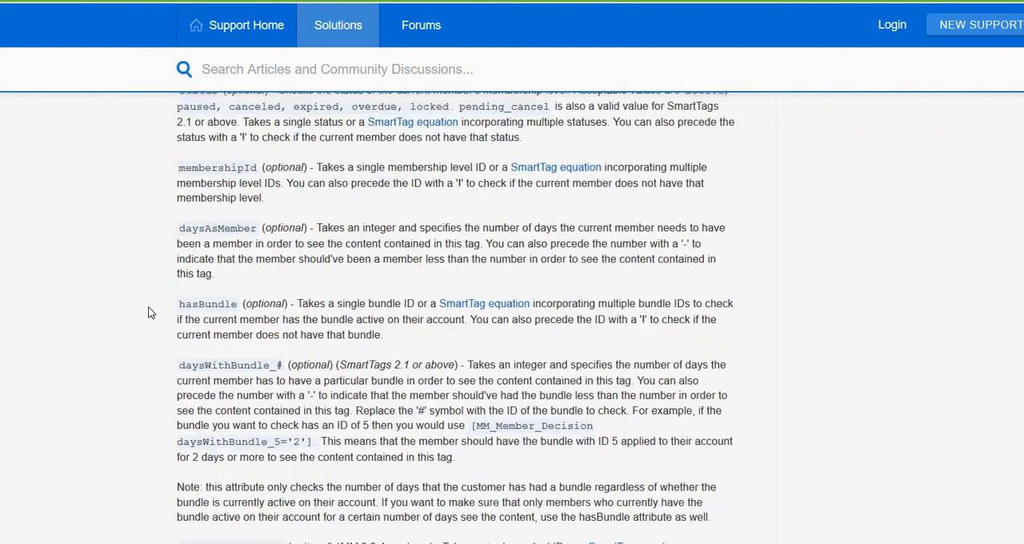
pyautogui.scroll(3, 264, 169)
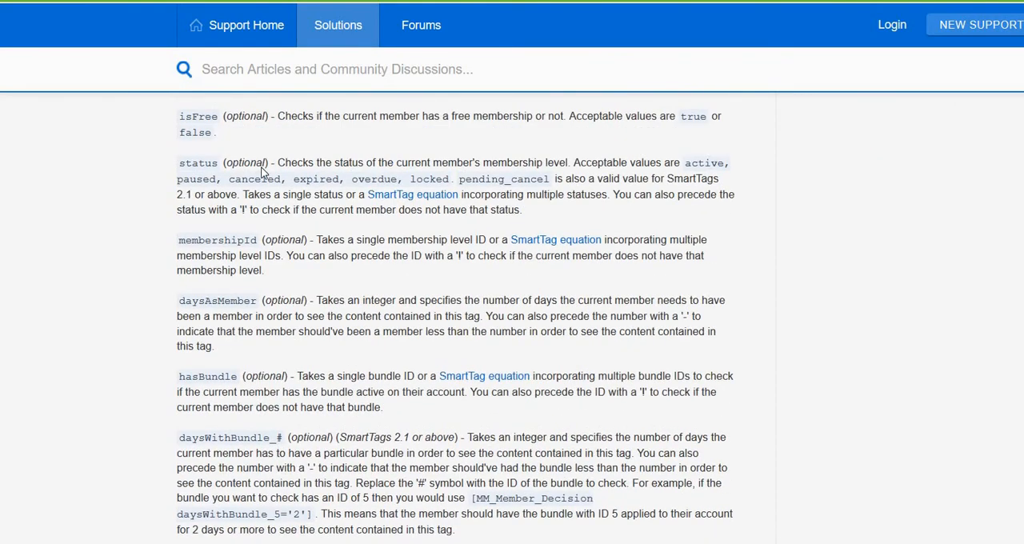
pyautogui.scroll(-3, 264, 170)
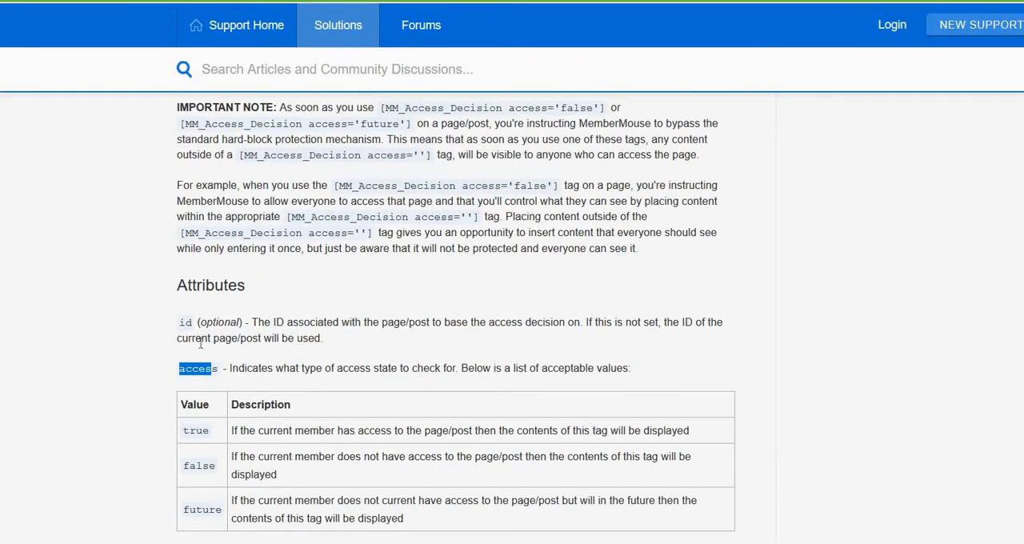
pyautogui.scroll(-2, 206, 334)
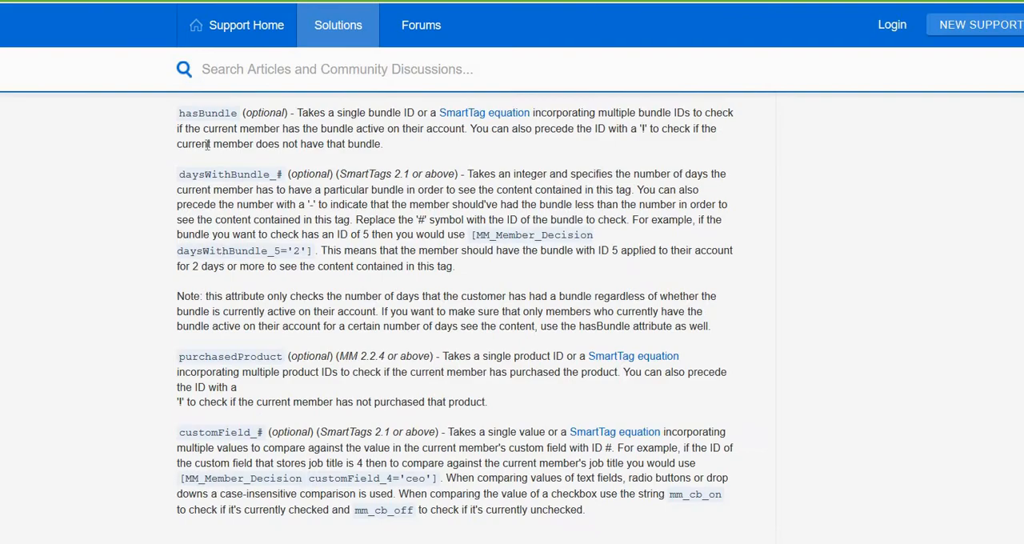
# Step: Return to the plugin page and study the date and days attributes, highlighting the date name and the days description
pyautogui.scroll(-1, 222, 257)
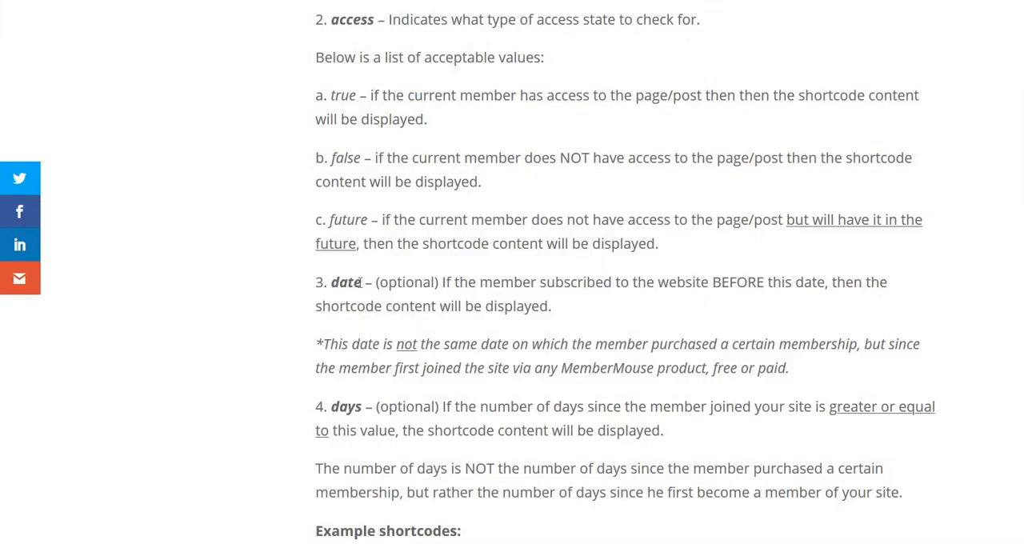
pyautogui.moveTo(323, 282)
pyautogui.mouseDown()
pyautogui.moveTo(362, 282)
pyautogui.moveTo(318, 287)
pyautogui.moveTo(334, 283)
pyautogui.mouseUp()
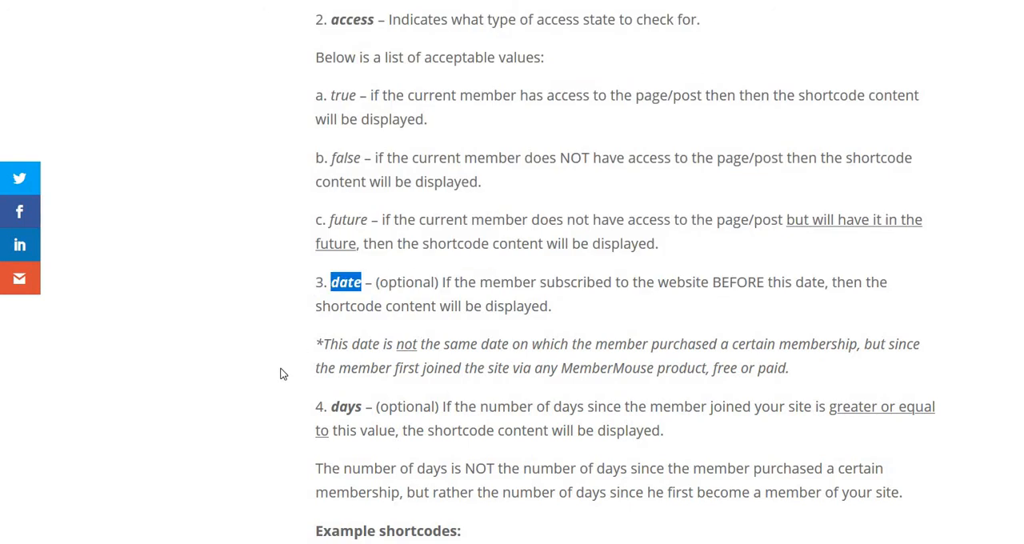
pyautogui.scroll(-1, 295, 373)
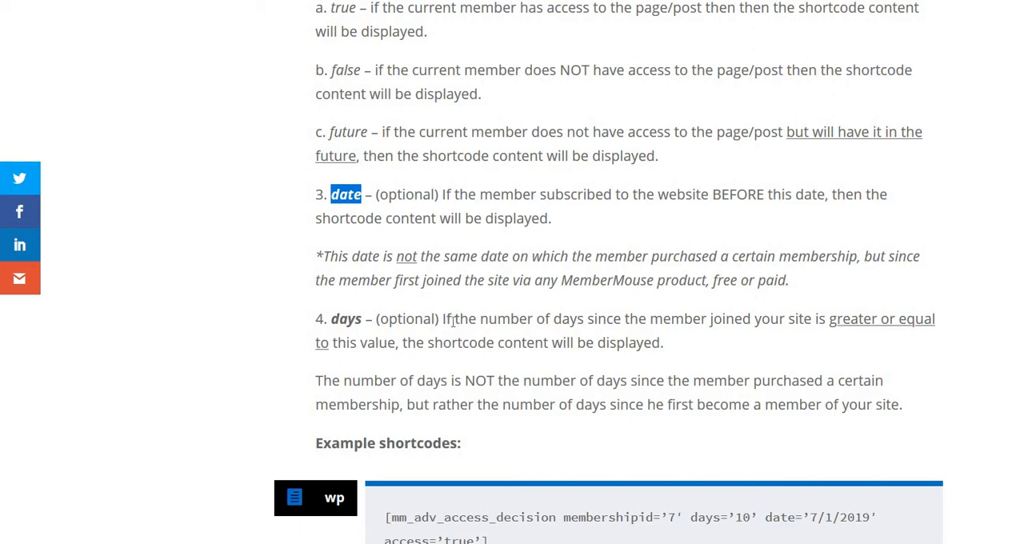
pyautogui.moveTo(441, 319); pyautogui.dragTo(681, 340)
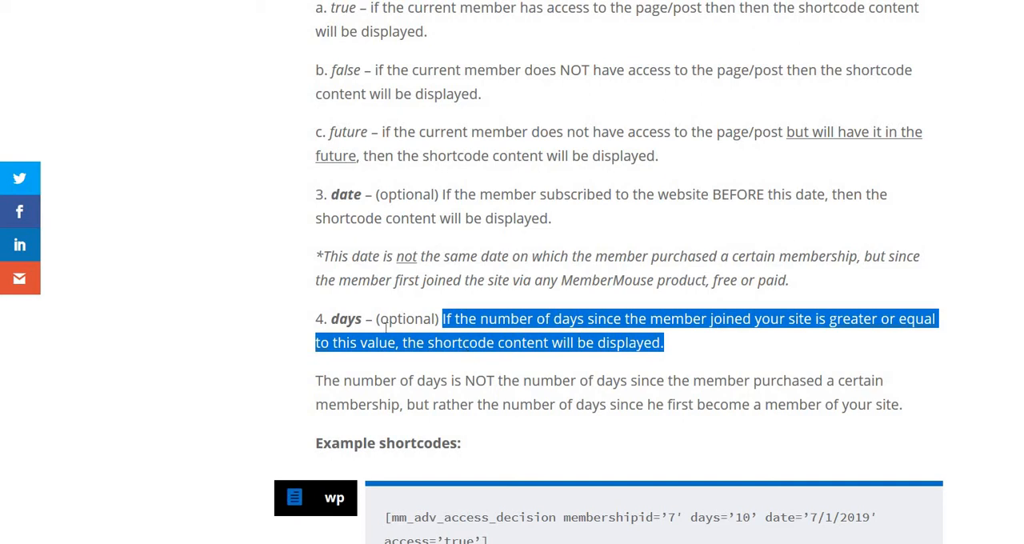
pyautogui.scroll(-1, 417, 333)
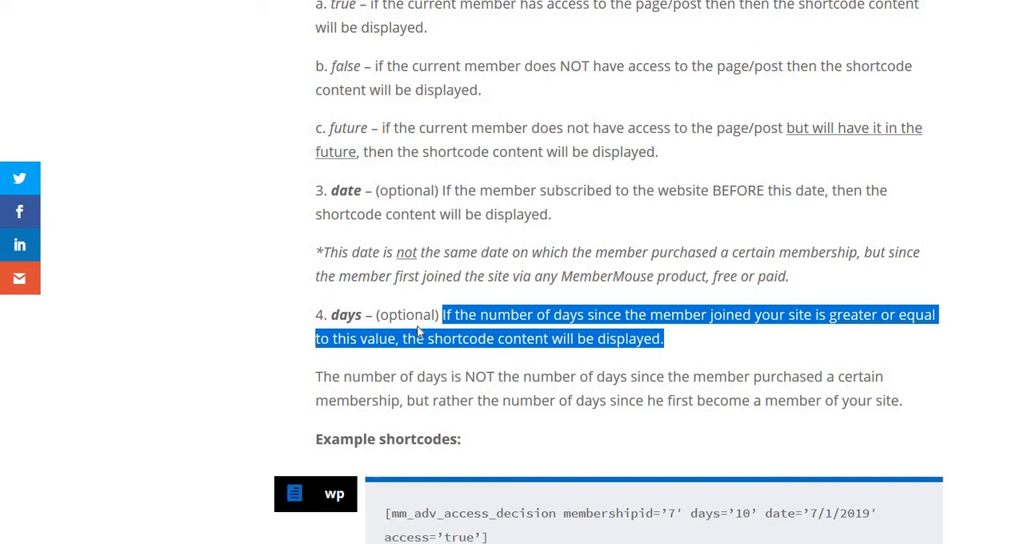
# Step: Examine the membership example shortcodes for access true, false and future through the multiple membership IDs section, and return to the first example
pyautogui.scroll(-2, 417, 332)
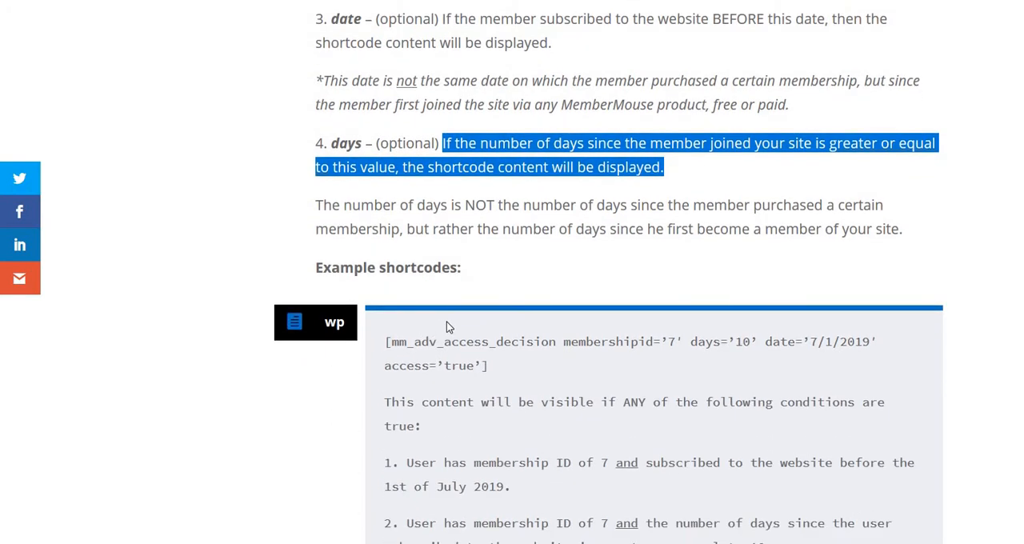
pyautogui.scroll(-3, 446, 321)
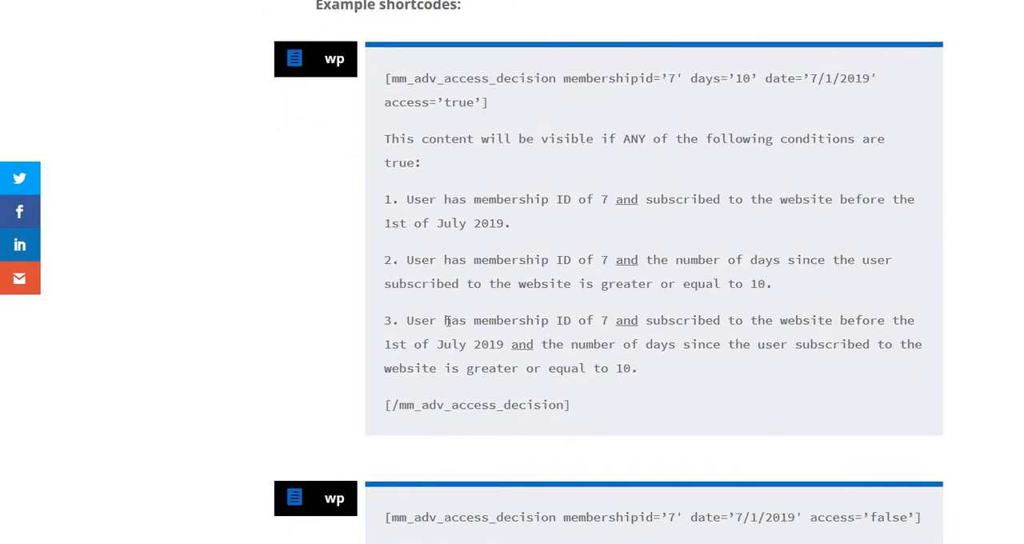
pyautogui.scroll(-2, 448, 324)
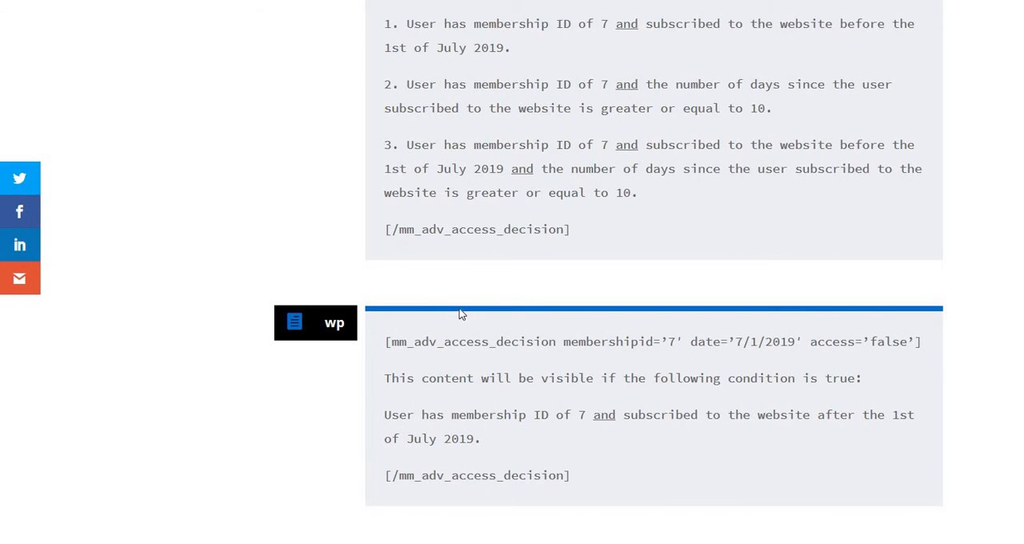
pyautogui.scroll(-8, 460, 317)
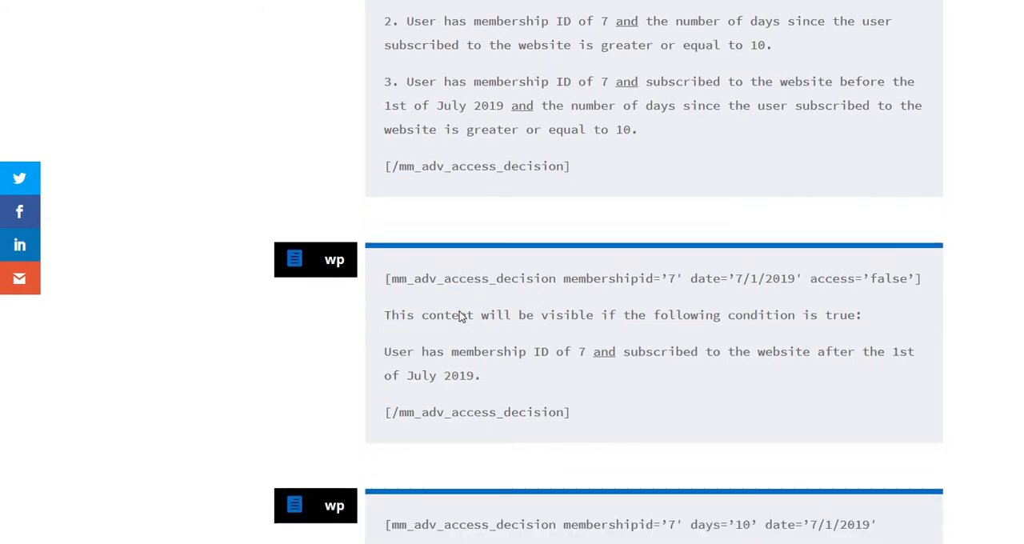
pyautogui.scroll(-5, 460, 312)
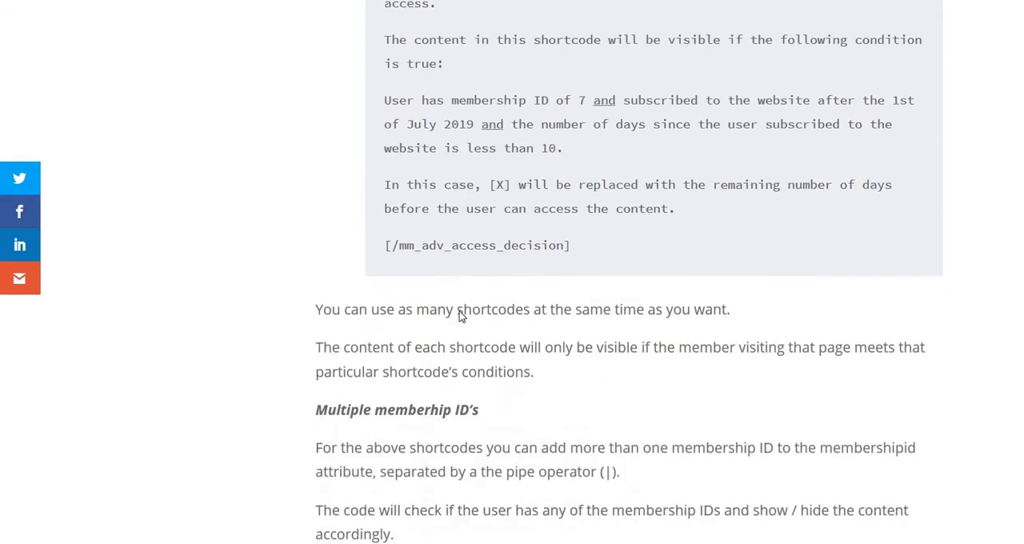
pyautogui.scroll(-1, 460, 316)
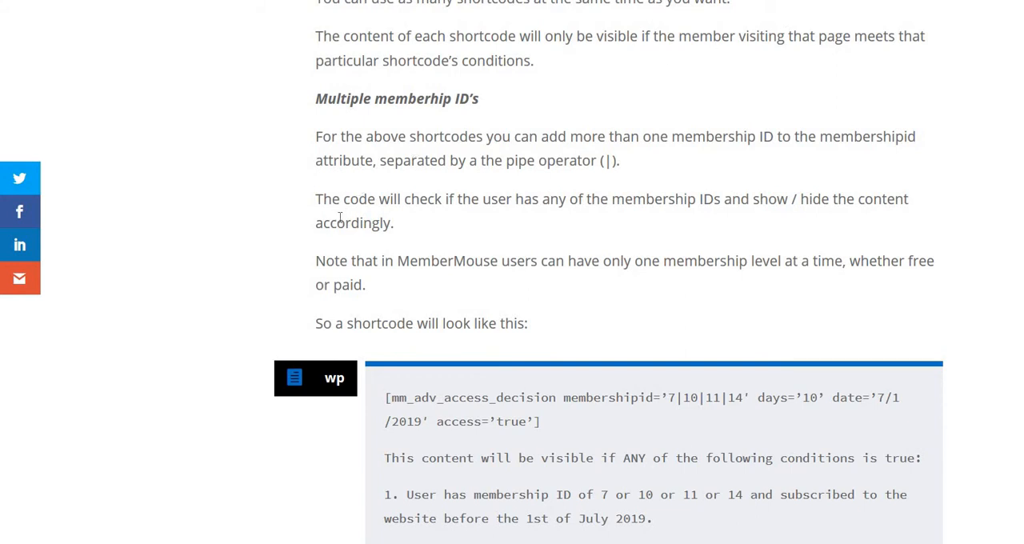
pyautogui.scroll(2, 508, 244)
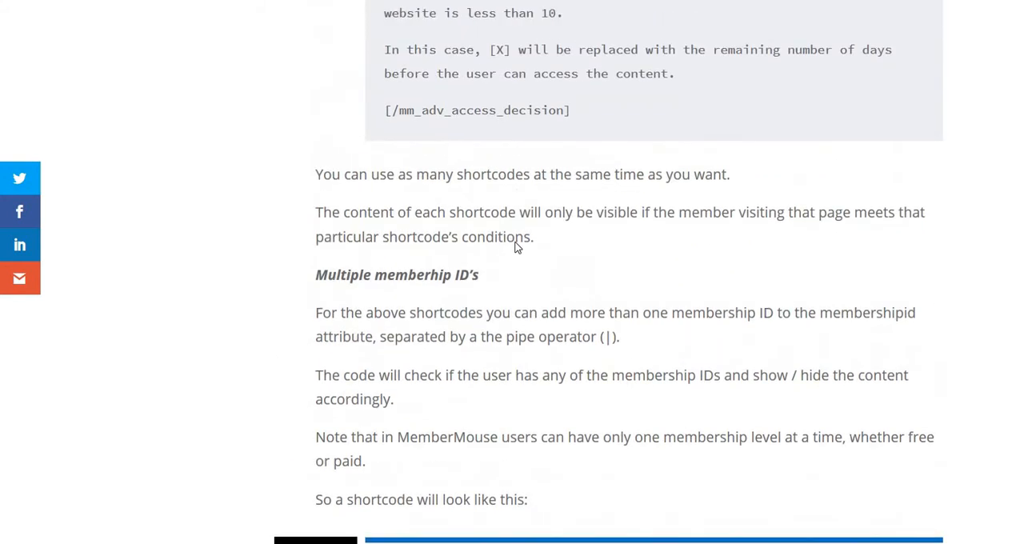
pyautogui.scroll(7, 517, 247)
pyautogui.scroll(5, 516, 247)
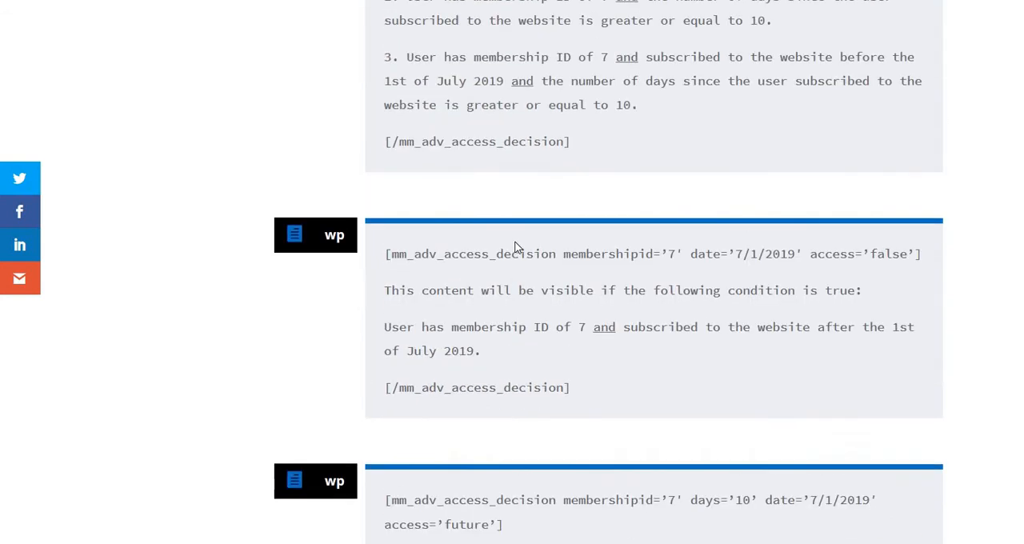
pyautogui.scroll(2, 516, 247)
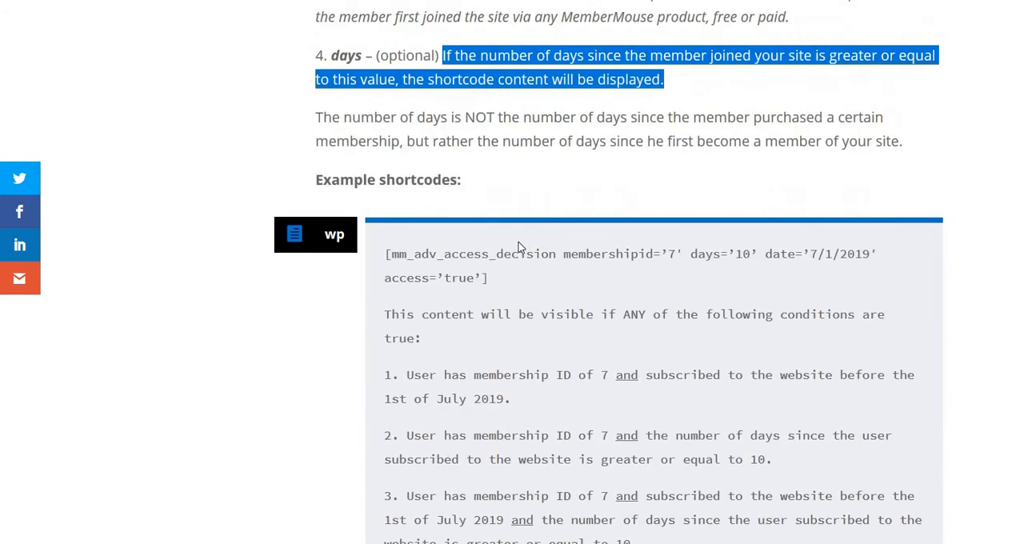
pyautogui.scroll(2, 518, 248)
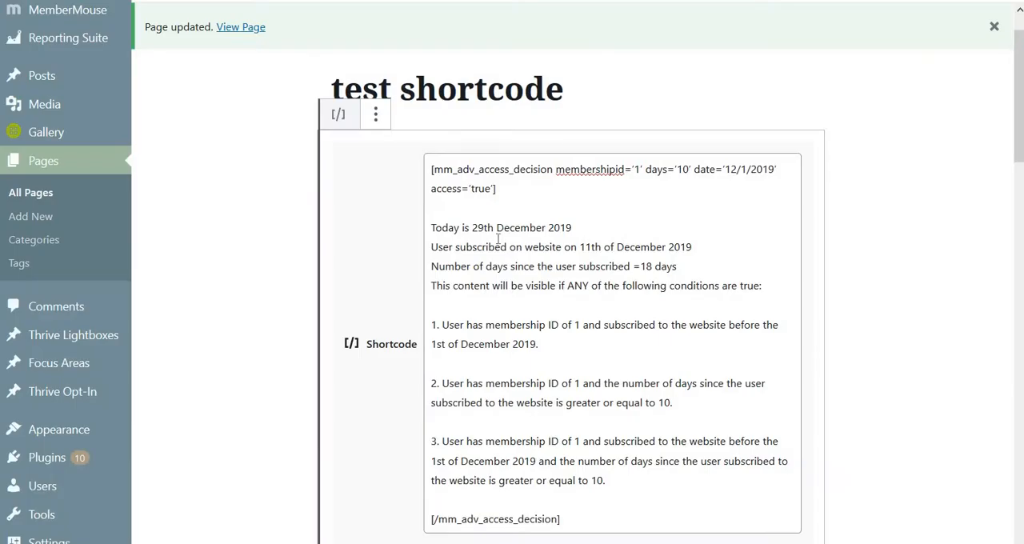
# Step: Switch to the WordPress editor and inspect the test shortcode page's opening mm_adv_access_decision tag, focusing on its membershipid attribute
pyautogui.scroll(-1, 503, 237)
pyautogui.scroll(2, 502, 232)
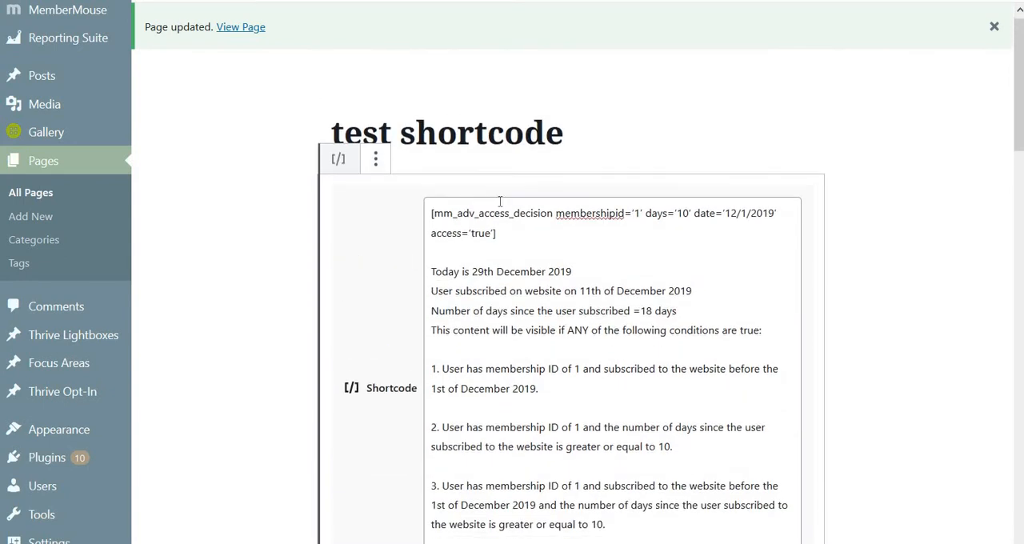
pyautogui.scroll(-1, 500, 201)
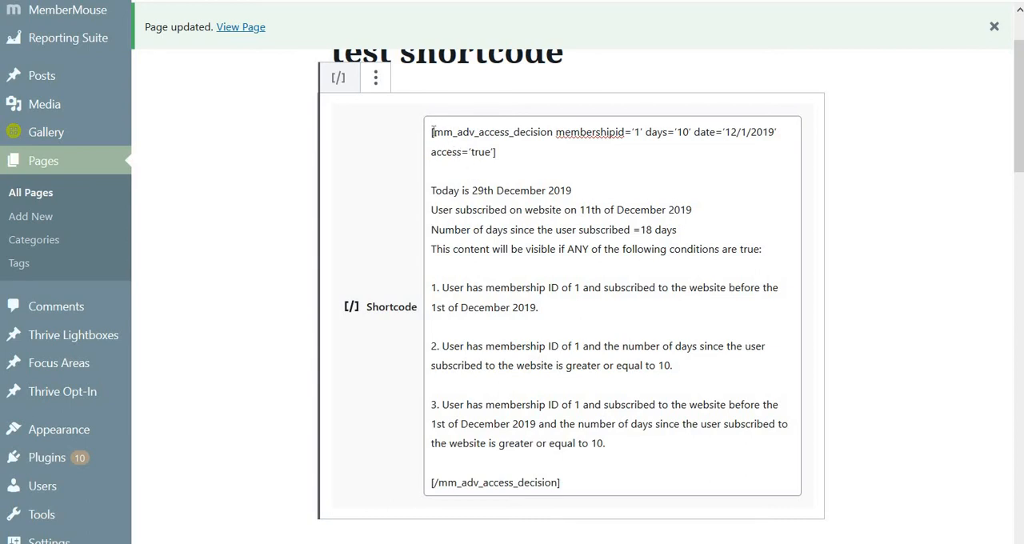
pyautogui.click(562, 483)
pyautogui.click(904, 1)
pyautogui.moveTo(557, 132); pyautogui.dragTo(626, 132)
pyautogui.click(681, 133)
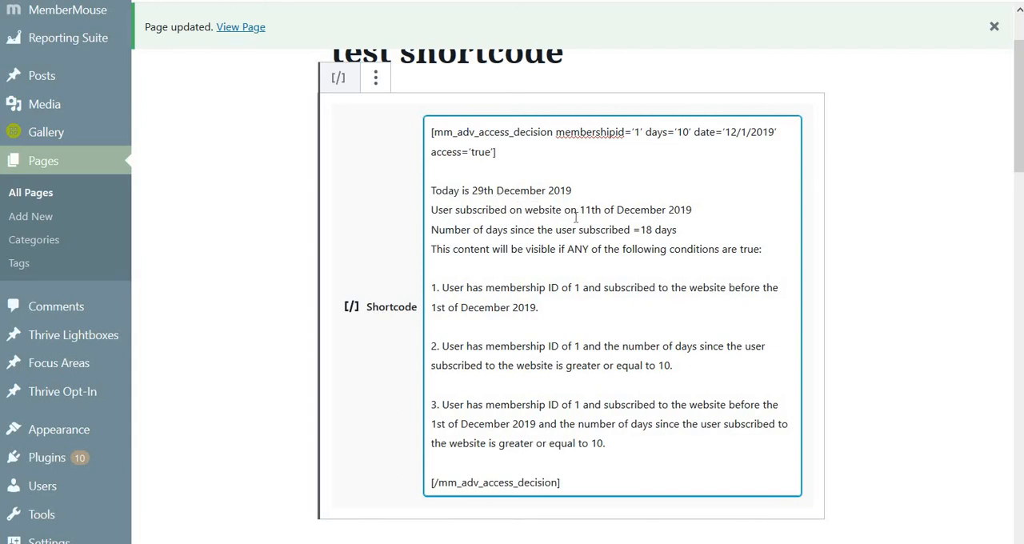
# Step: Highlight the 18 days value, the whole enclosed content and the date lines inside the shortcode block
pyautogui.moveTo(640, 230); pyautogui.dragTo(686, 229)
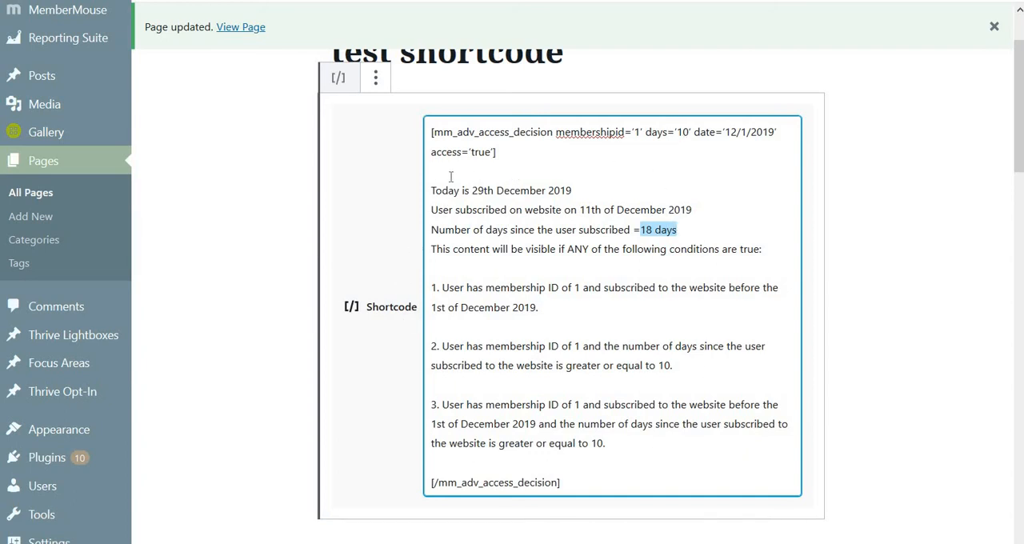
pyautogui.moveTo(434, 182); pyautogui.dragTo(638, 457)
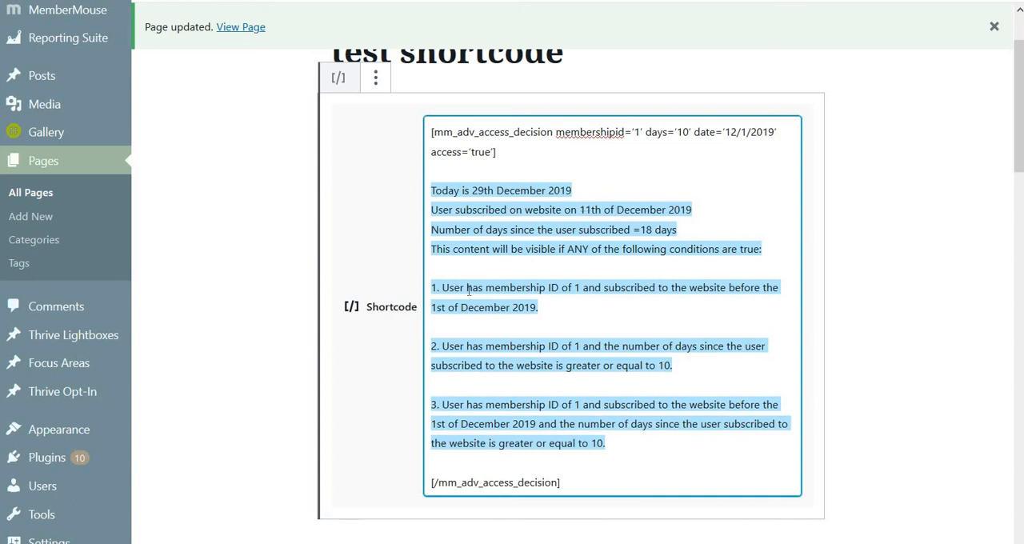
pyautogui.click(655, 229)
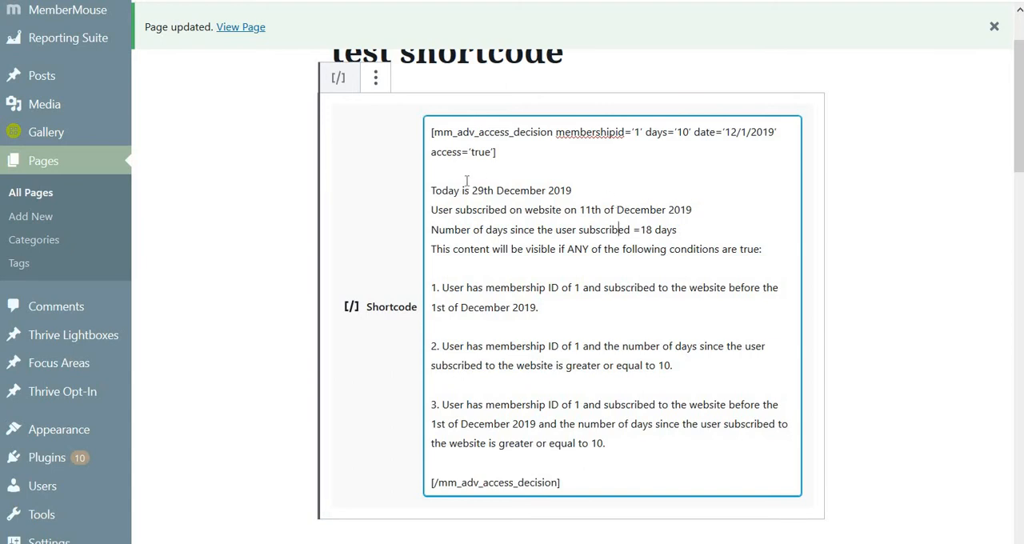
pyautogui.moveTo(433, 186); pyautogui.dragTo(666, 228)
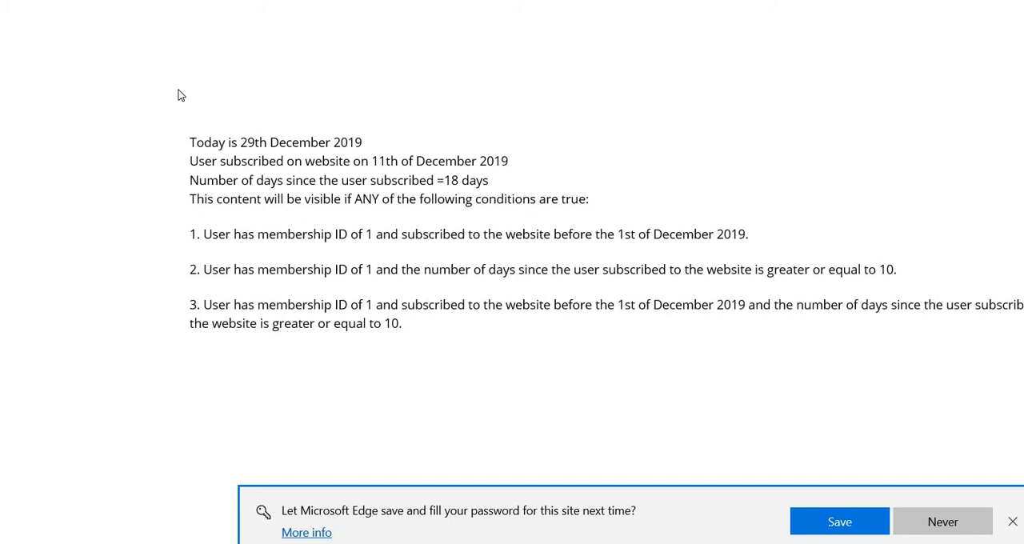
# Step: Check the test page's rendered content in Microsoft Edge, highlighting the full text and the second condition
pyautogui.moveTo(180, 94); pyautogui.dragTo(404, 335)
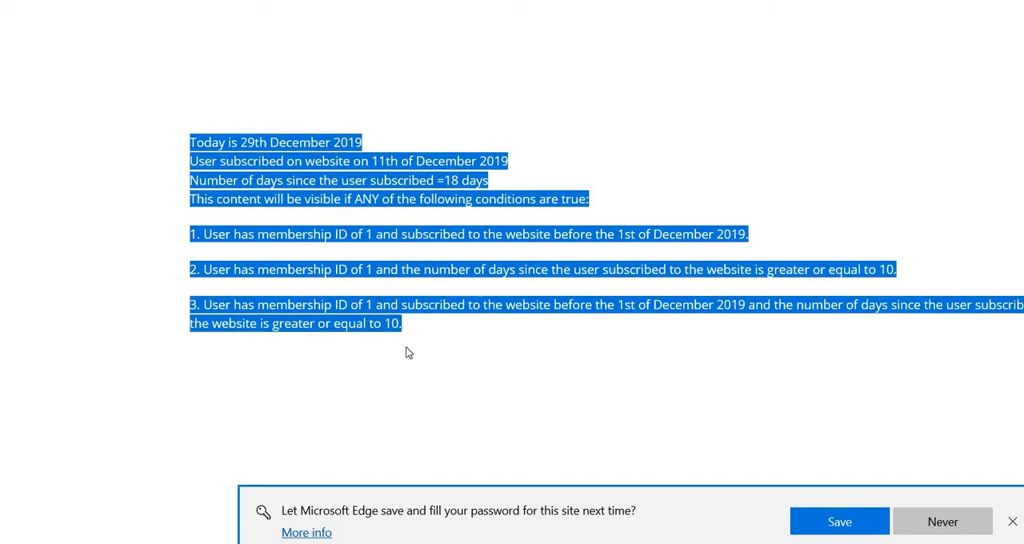
pyautogui.click(406, 352)
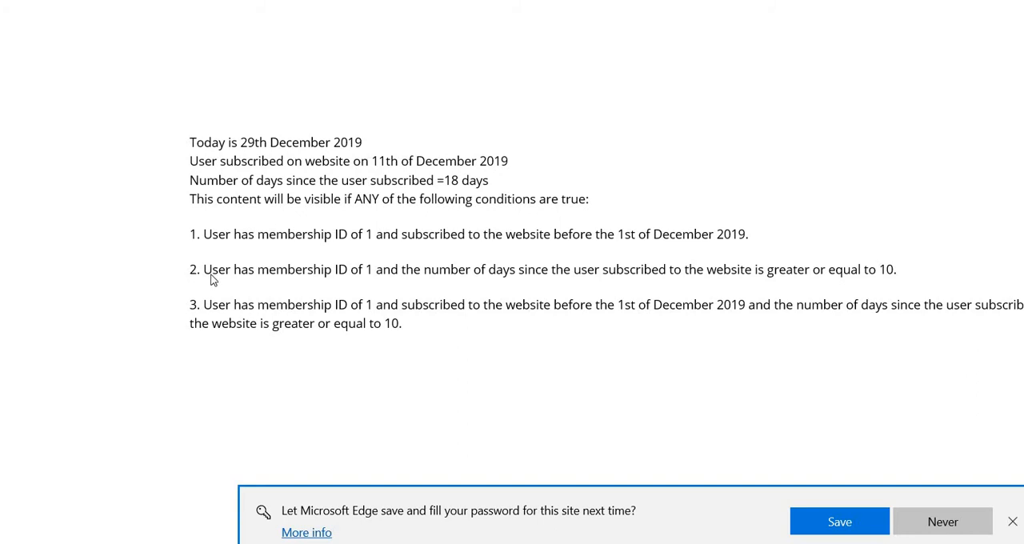
pyautogui.moveTo(192, 270); pyautogui.dragTo(489, 275)
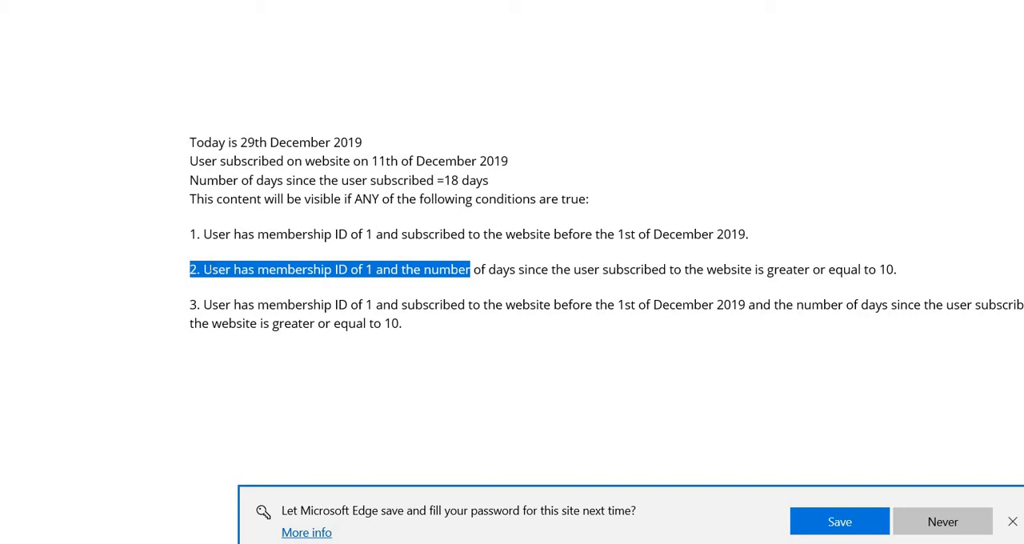
pyautogui.moveTo(189, 271); pyautogui.dragTo(942, 267)
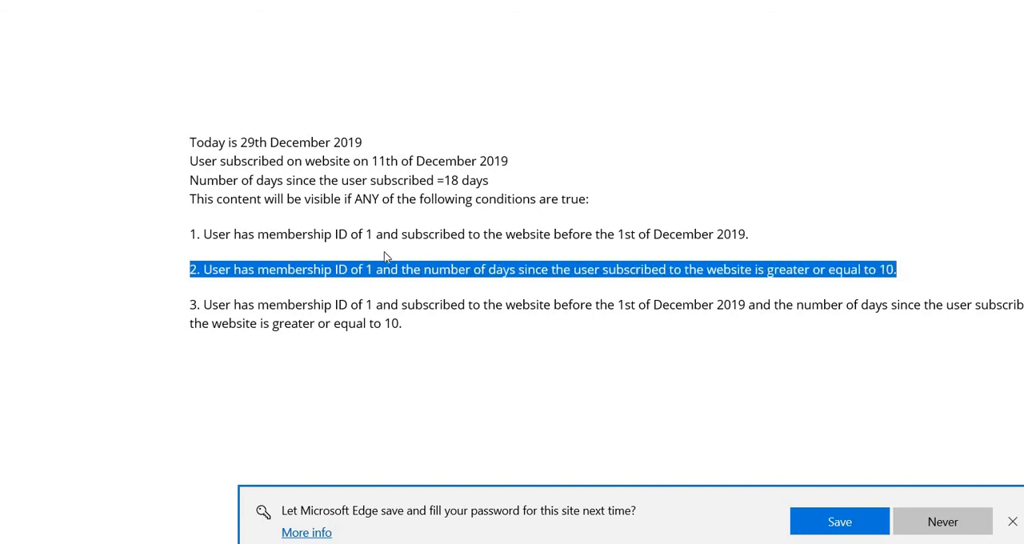
pyautogui.moveTo(424, 325); pyautogui.dragTo(189, 142)
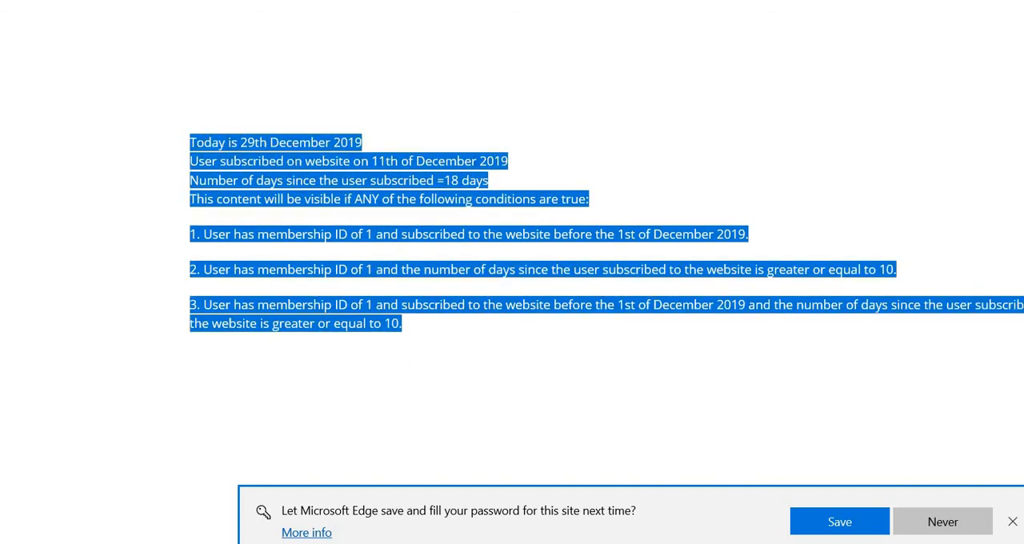
# Step: Switch to the fffhf Notepad file and copy the entire mm_adv_access_decision example with access='false', including its closing tag
pyautogui.moveTo(511, 543)
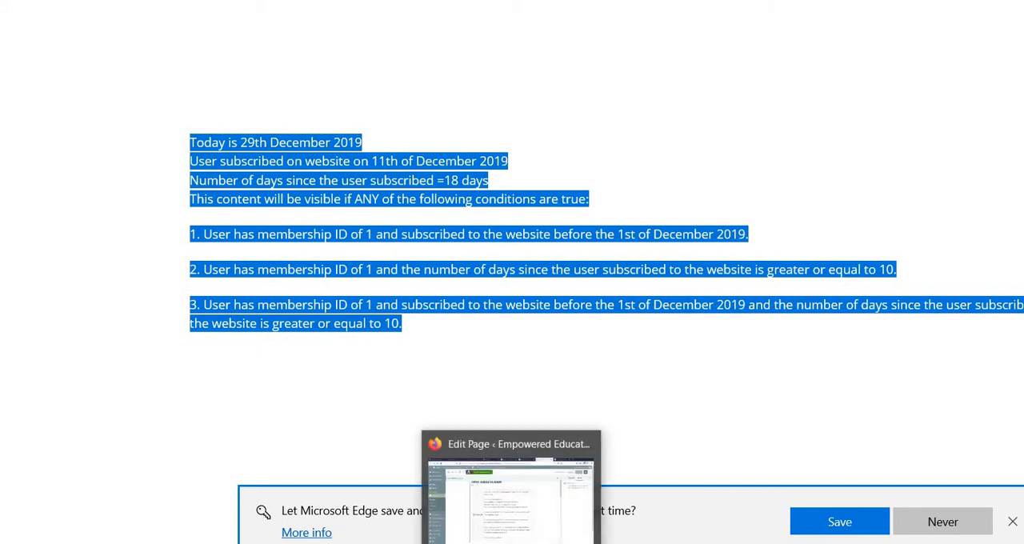
pyautogui.moveTo(594, 543)
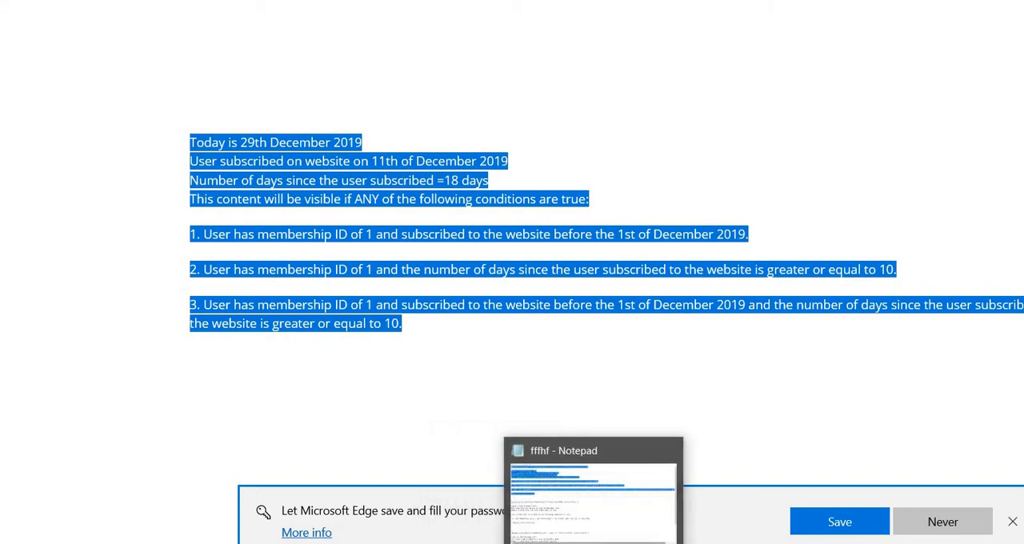
pyautogui.click(593, 543)
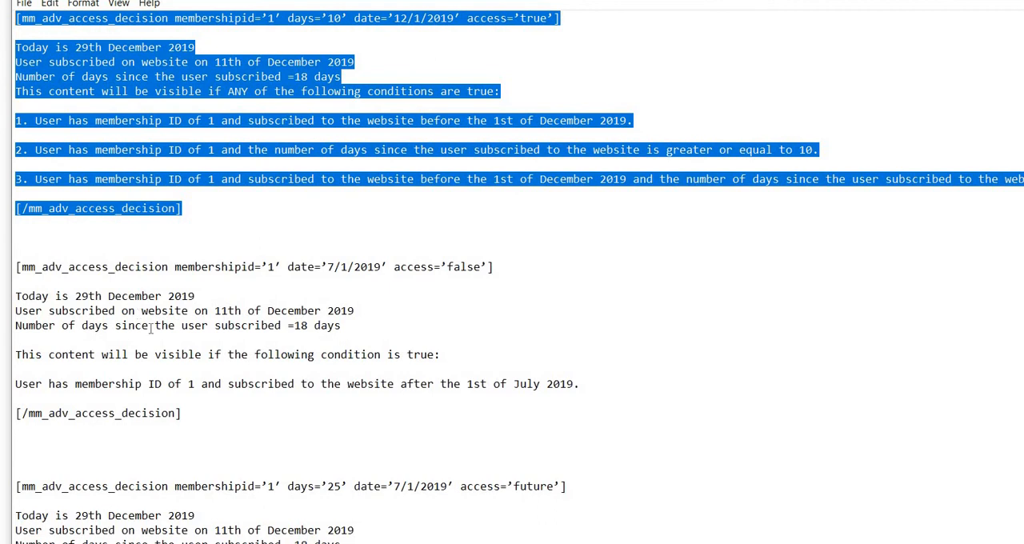
pyautogui.scroll(-2, 89, 249)
pyautogui.moveTo(182, 325); pyautogui.dragTo(14, 179)
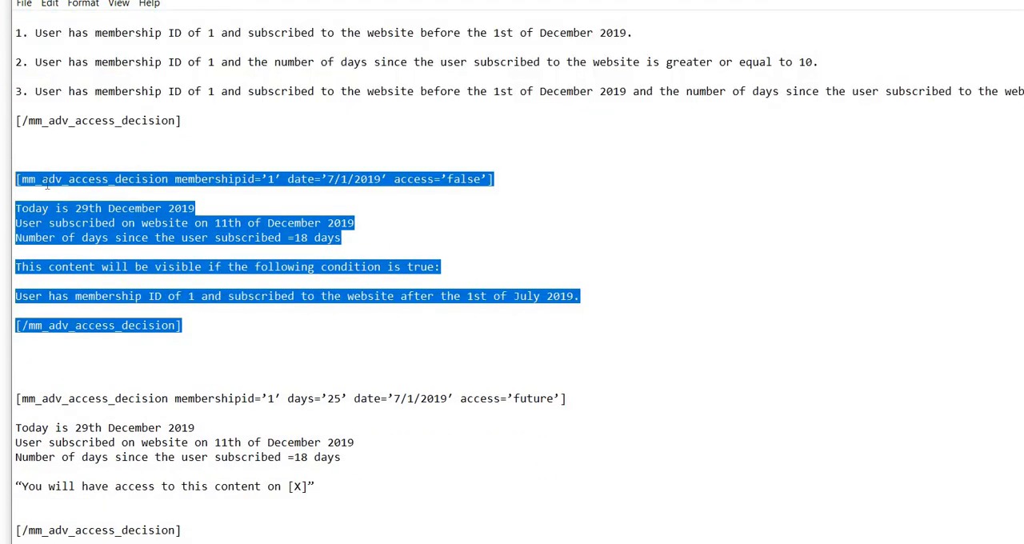
pyautogui.rightClick(66, 183)
pyautogui.click(101, 229)
# Step: Back in the WordPress editor, replace the shortcode block's entire content with the copied access='false' example and update the page
pyautogui.hotkey('alt', 'Tab')
pyautogui.click(527, 267)
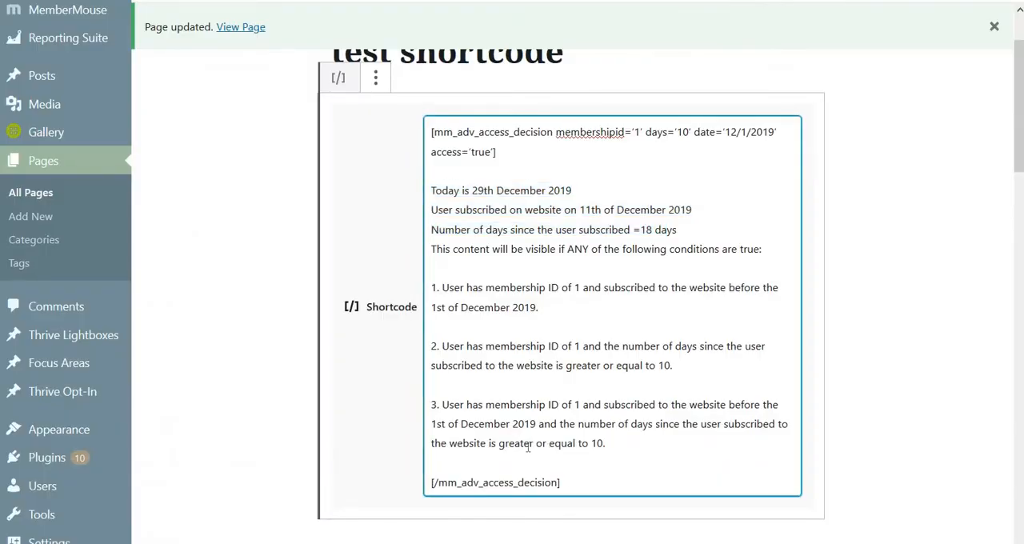
pyautogui.moveTo(562, 483); pyautogui.dragTo(430, 133)
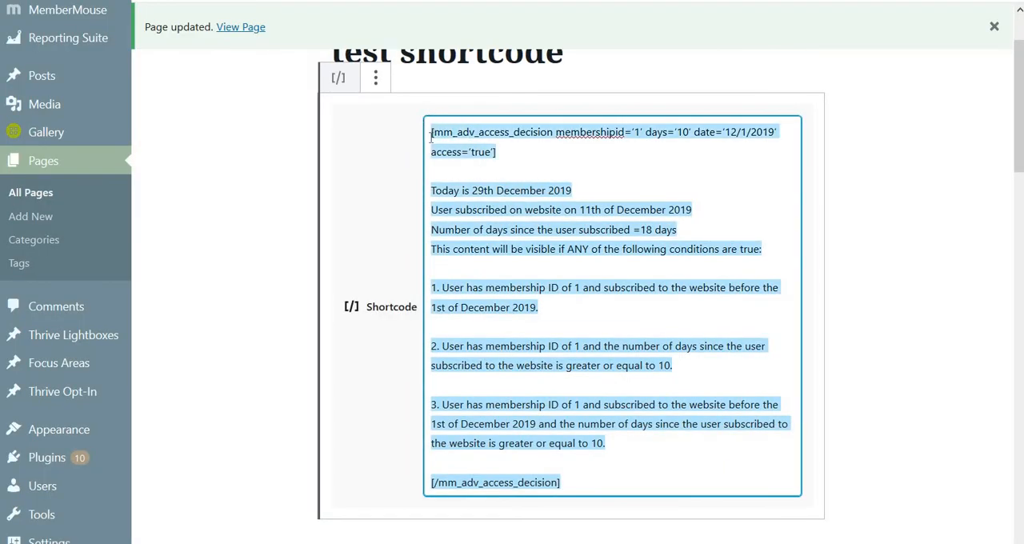
pyautogui.press('BackSpace')
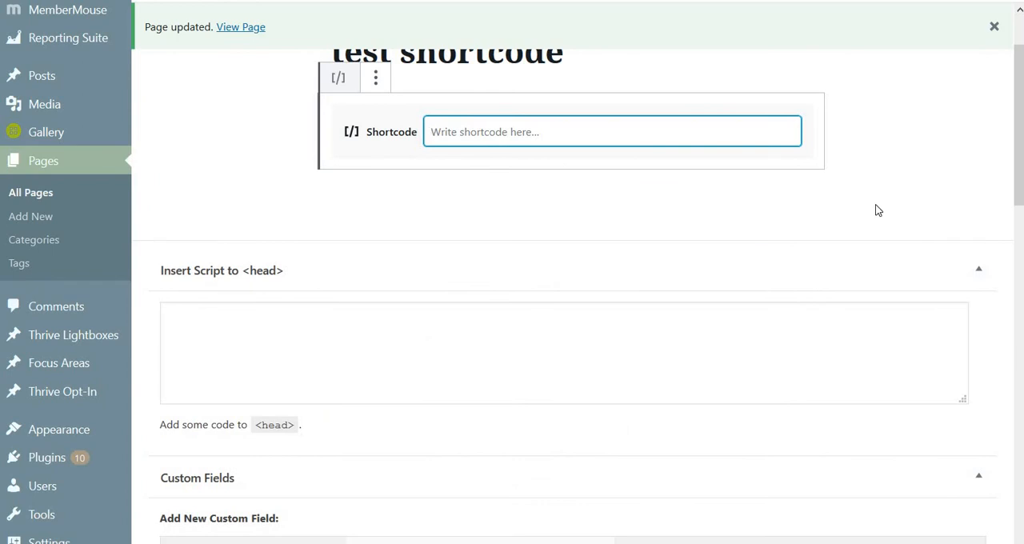
pyautogui.hotkey('ctrl', 'v')
pyautogui.hotkey('ctrl', 's')
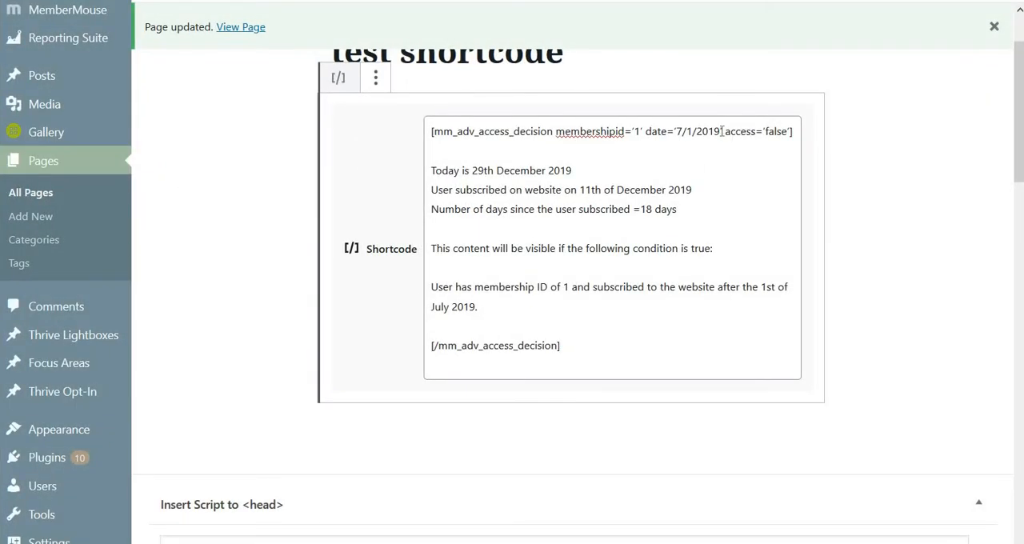
# Step: Highlight the date value 7/1/2019 and the whole enclosed content inside the access='false' shortcode block
pyautogui.moveTo(720, 131); pyautogui.dragTo(675, 133)
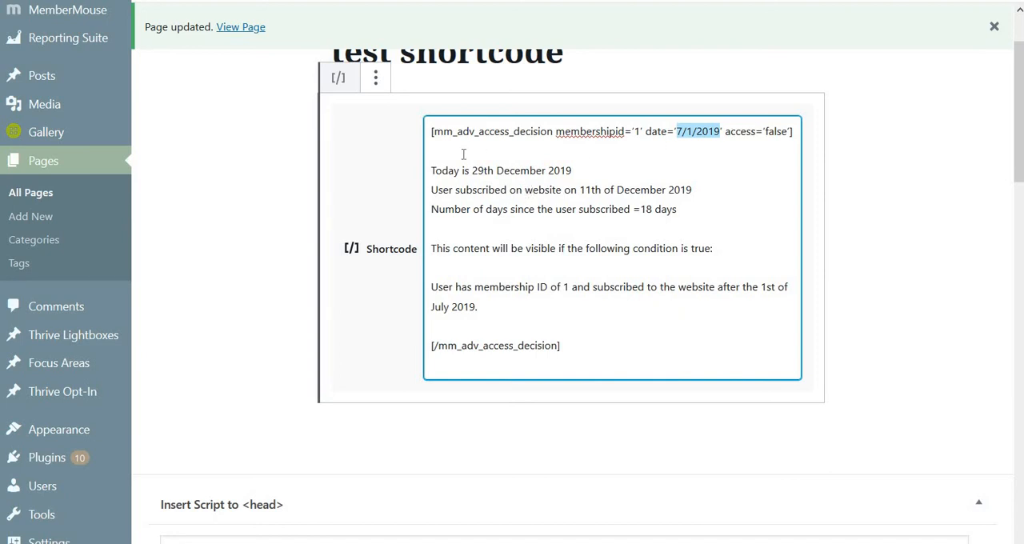
pyautogui.moveTo(429, 178); pyautogui.dragTo(487, 316)
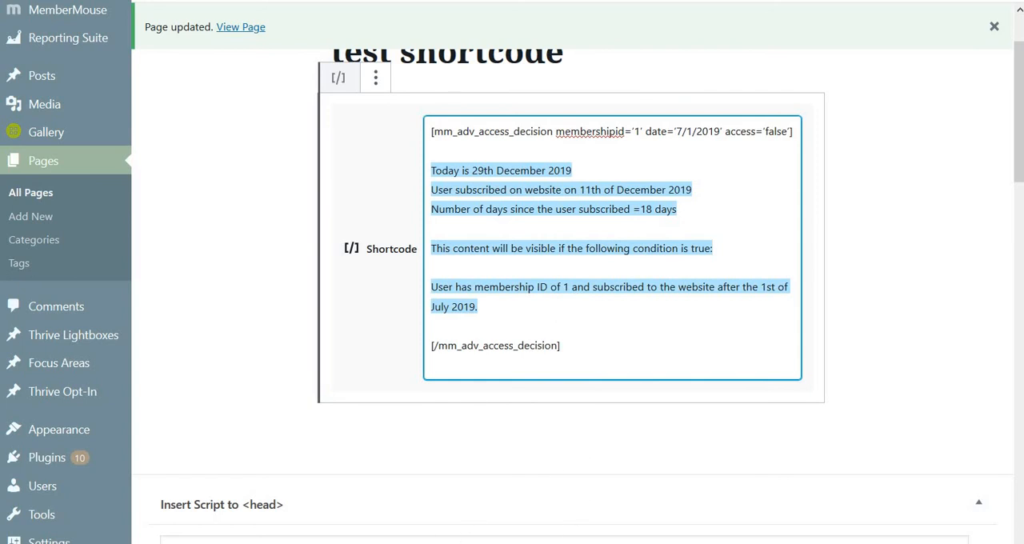
# Step: Switch to the fffhf Notepad file and copy the entire mm_adv_access_decision example with access='future', including its closing tag
pyautogui.click(590, 543)
pyautogui.scroll(-2, 274, 374)
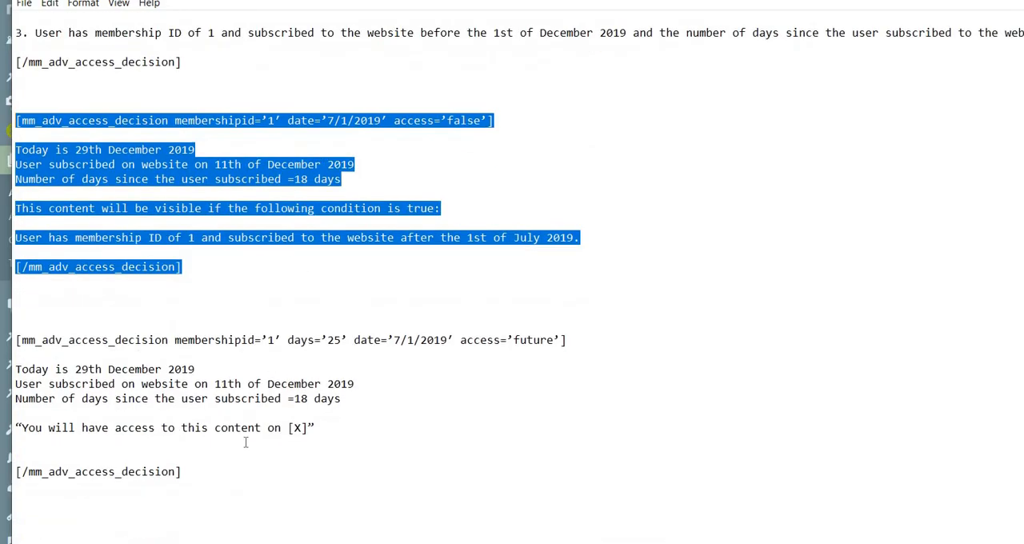
pyautogui.moveTo(212, 480); pyautogui.dragTo(43, 349)
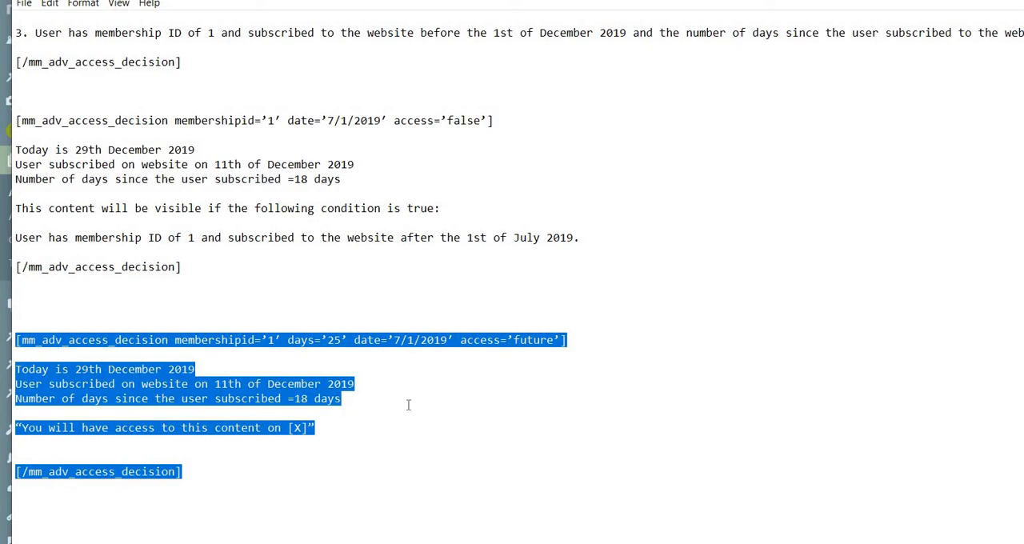
# Step: Back in the WordPress editor, replace the shortcode block's entire content with the copied access='future' example and update the page
pyautogui.click(526, 472)
pyautogui.moveTo(600, 357); pyautogui.dragTo(533, 7)
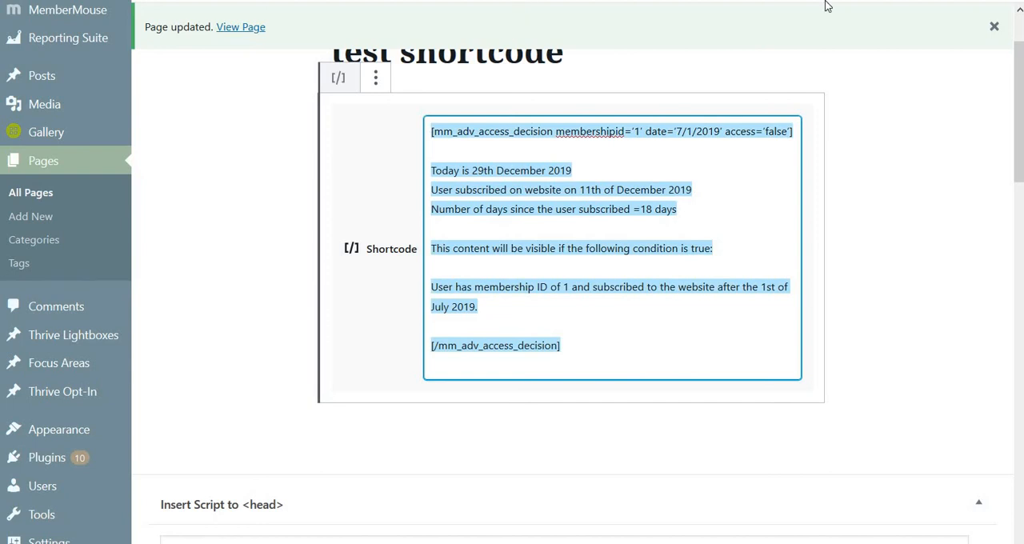
pyautogui.hotkey('ctrl', 'v')
pyautogui.hotkey('ctrl', 's')
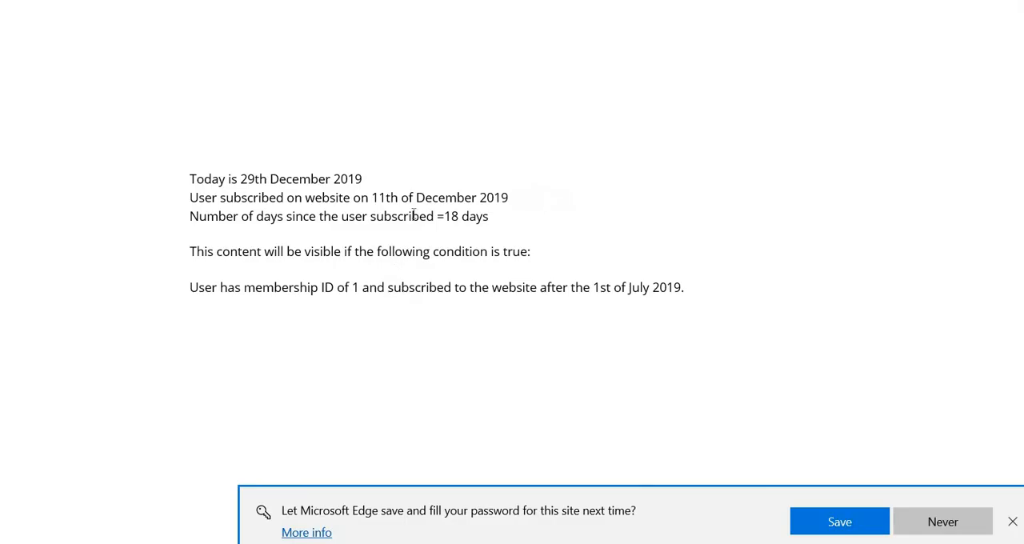
# Step: Switch to Microsoft Edge and reload the test page to check how the access='future' example renders
pyautogui.moveTo(395, 252); pyautogui.dragTo(401, 288)
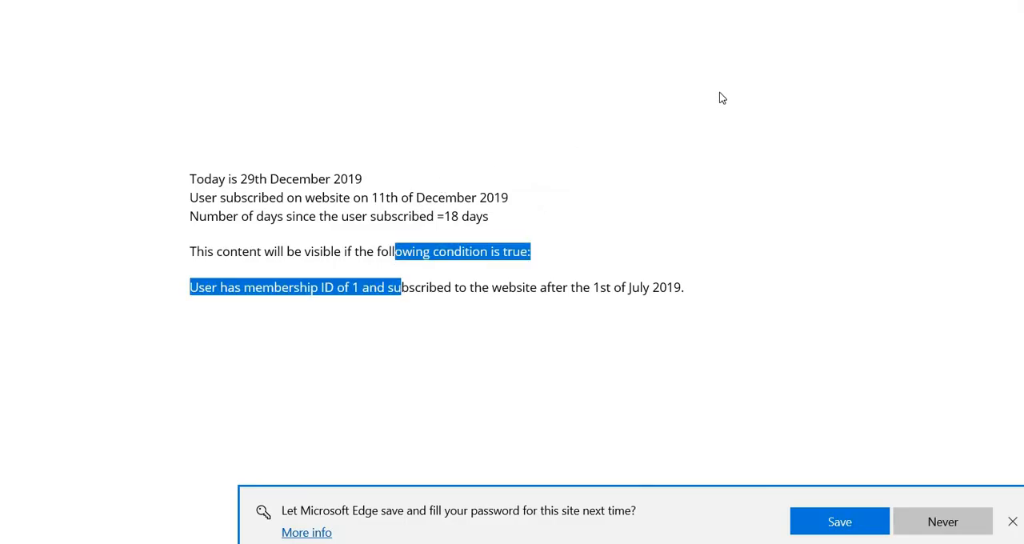
pyautogui.press('F5')
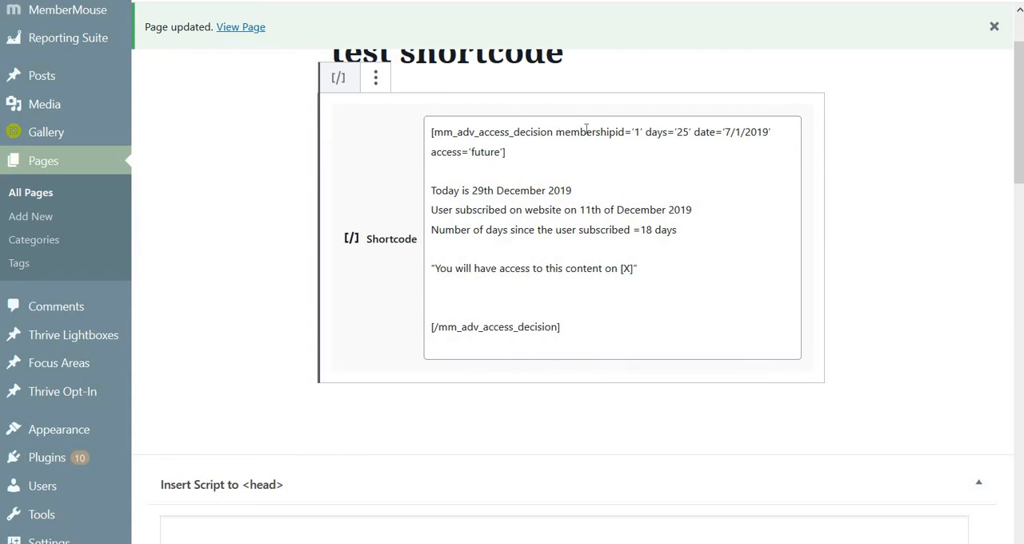
# Step: In the WordPress shortcode block, highlight the membershipid, date and access='future' attributes and the enclosed content through the "You will have access" line
pyautogui.moveTo(557, 132); pyautogui.dragTo(643, 132)
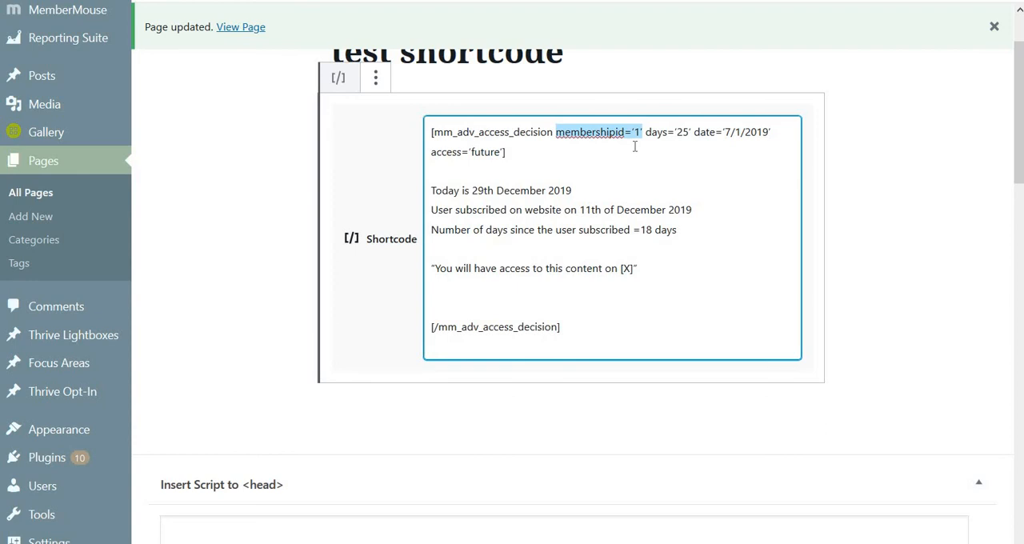
pyautogui.click(693, 132)
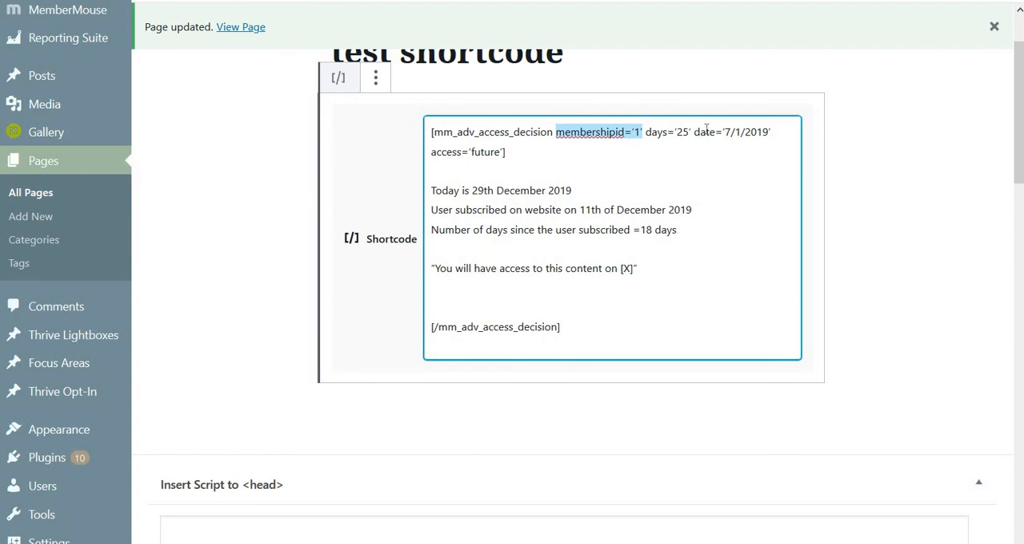
pyautogui.keyDown('shift'); pyautogui.click(776, 133); pyautogui.keyUp('shift')
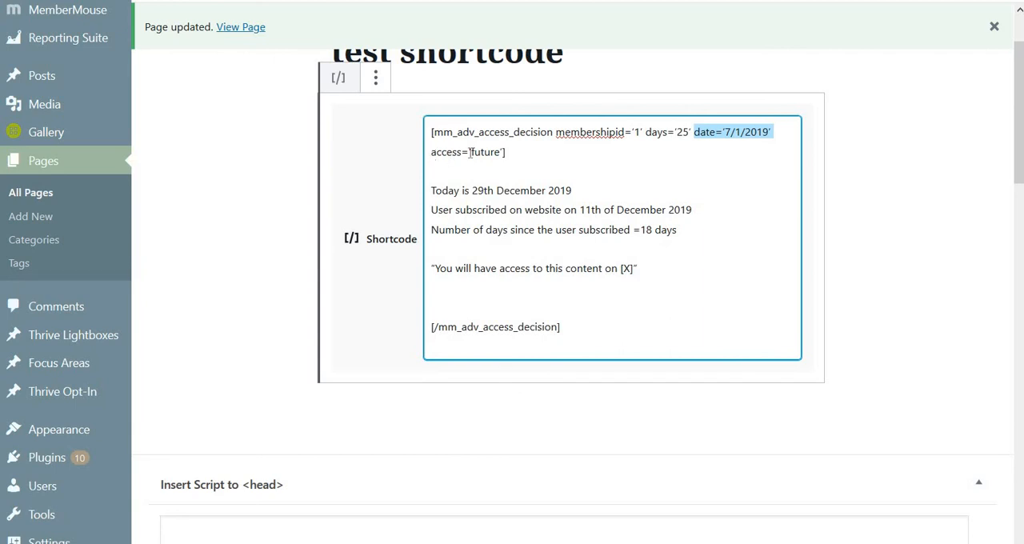
pyautogui.click(507, 152)
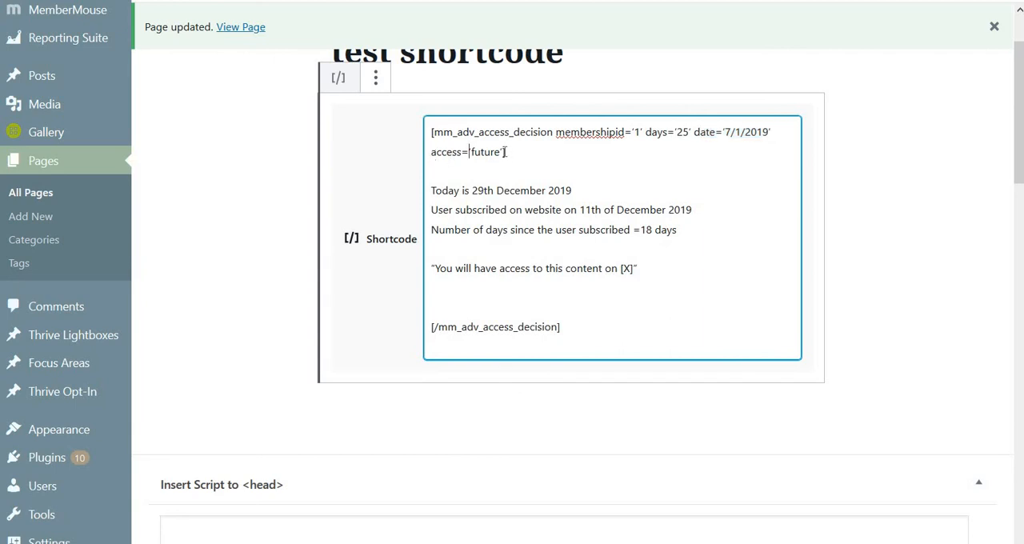
pyautogui.moveTo(503, 152); pyautogui.dragTo(431, 152)
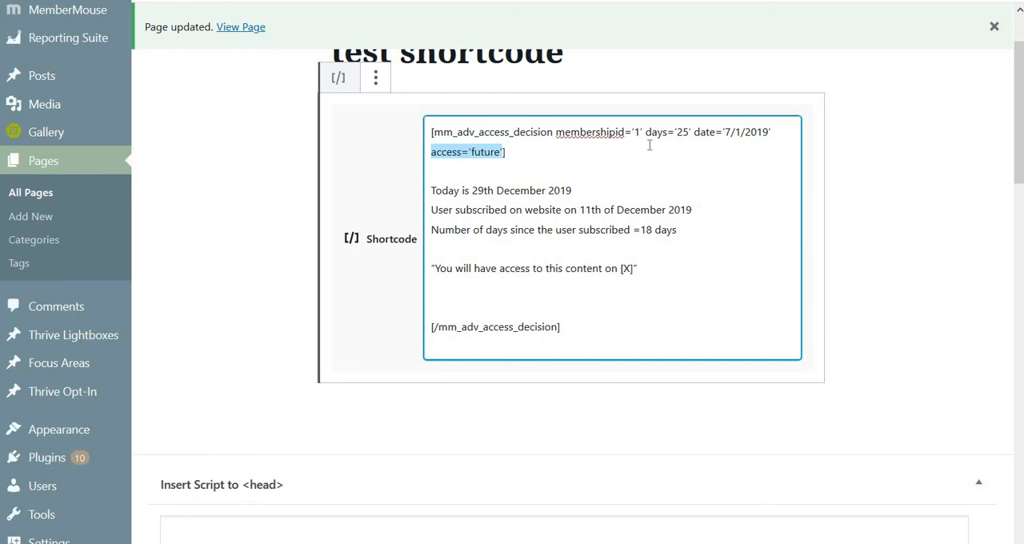
pyautogui.moveTo(436, 184); pyautogui.dragTo(467, 230)
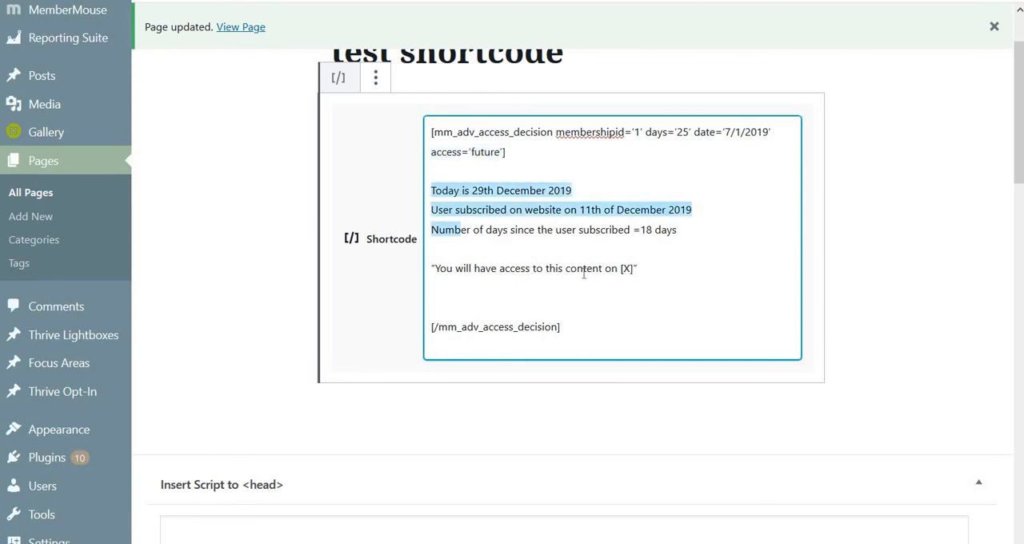
pyautogui.moveTo(583, 273); pyautogui.dragTo(656, 270)
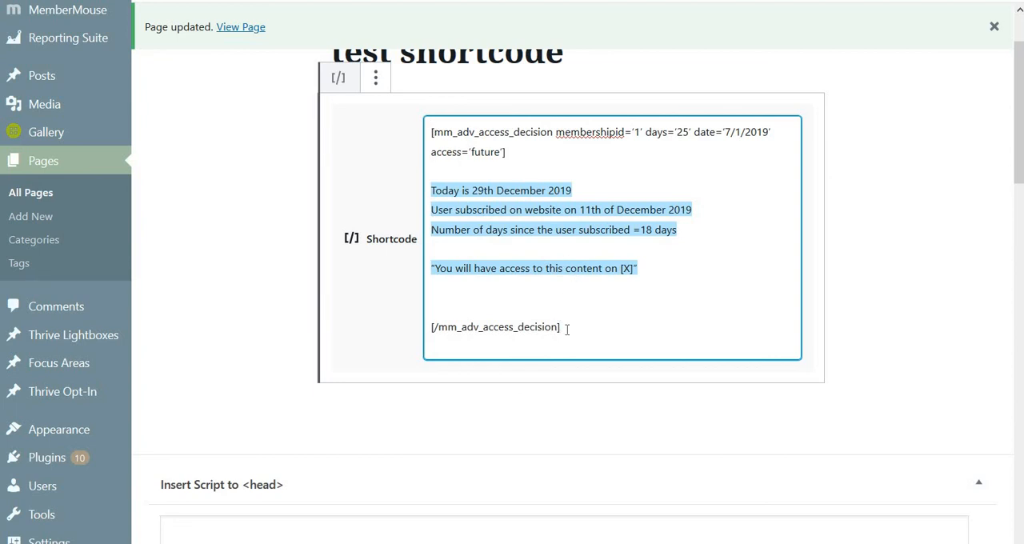
# Step: Insert two blank lines above the opening mm_adv_access_decision tag in the shortcode block
pyautogui.click(432, 132)
pyautogui.press('Return')
pyautogui.press('Return')
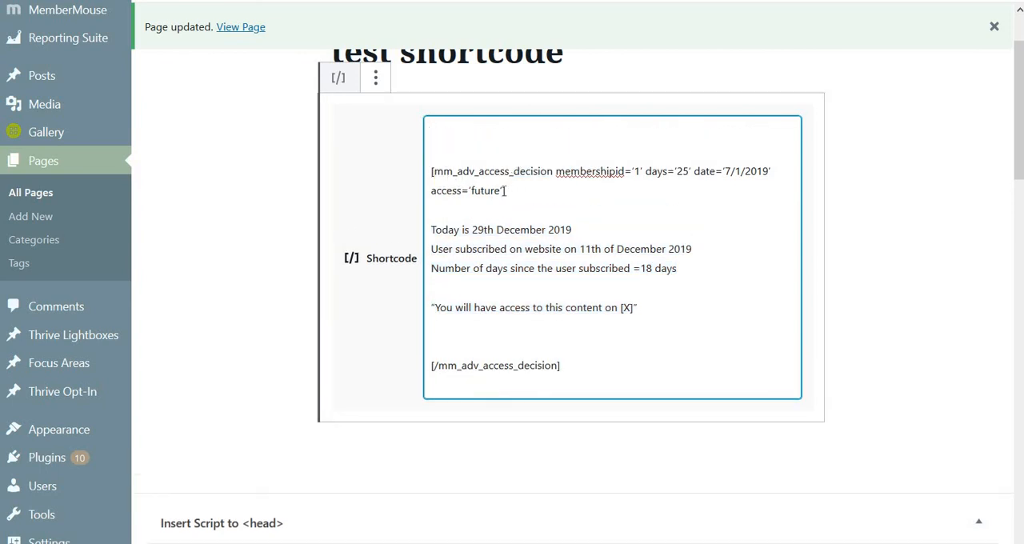
# Step: Highlight the access='future' attribute, the full shortcode and the days value 25 while reviewing the block's settings
pyautogui.moveTo(504, 190); pyautogui.dragTo(432, 190)
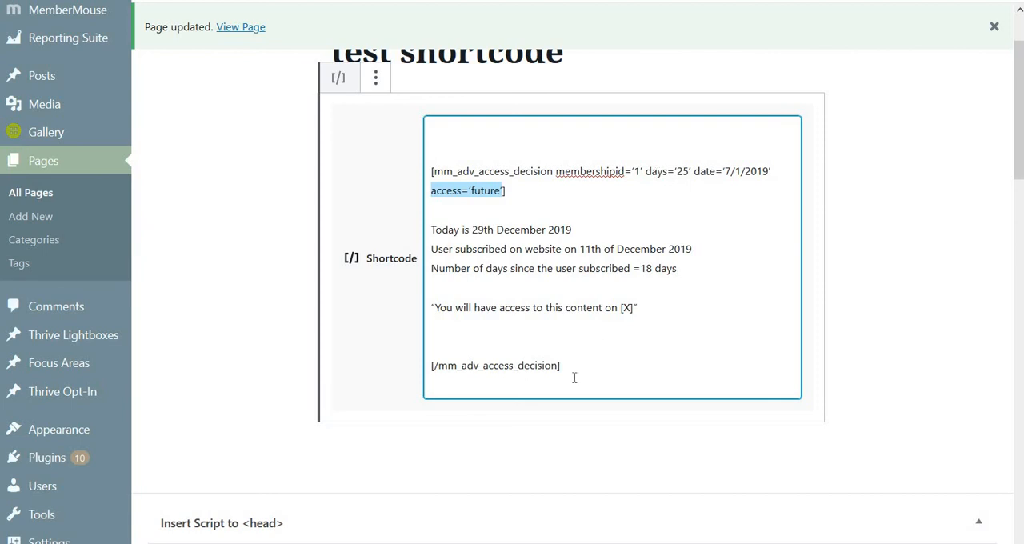
pyautogui.moveTo(571, 373); pyautogui.dragTo(457, 136)
pyautogui.click(457, 137)
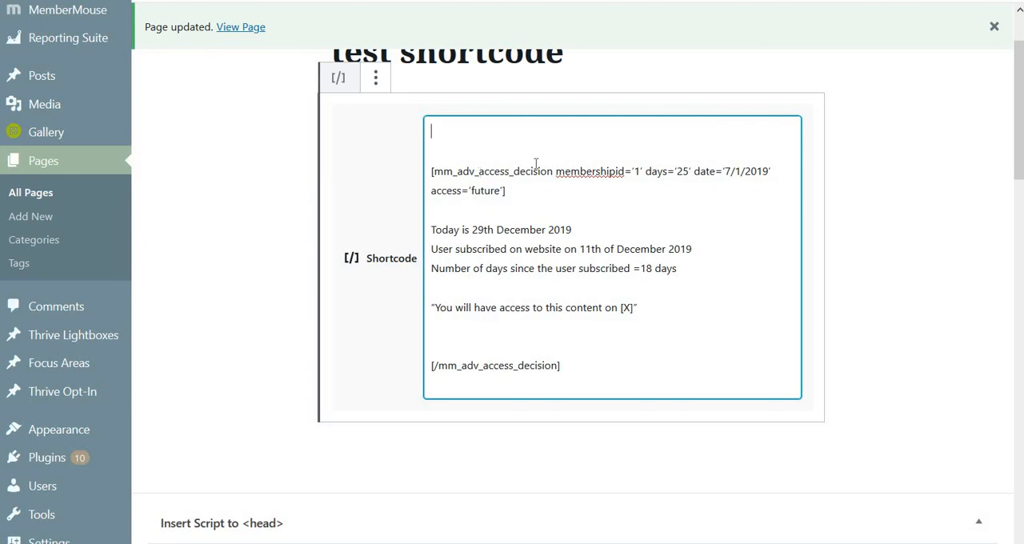
pyautogui.doubleClick(680, 171)
pyautogui.click(461, 151)
pyautogui.click(512, 341)
pyautogui.click(640, 170)
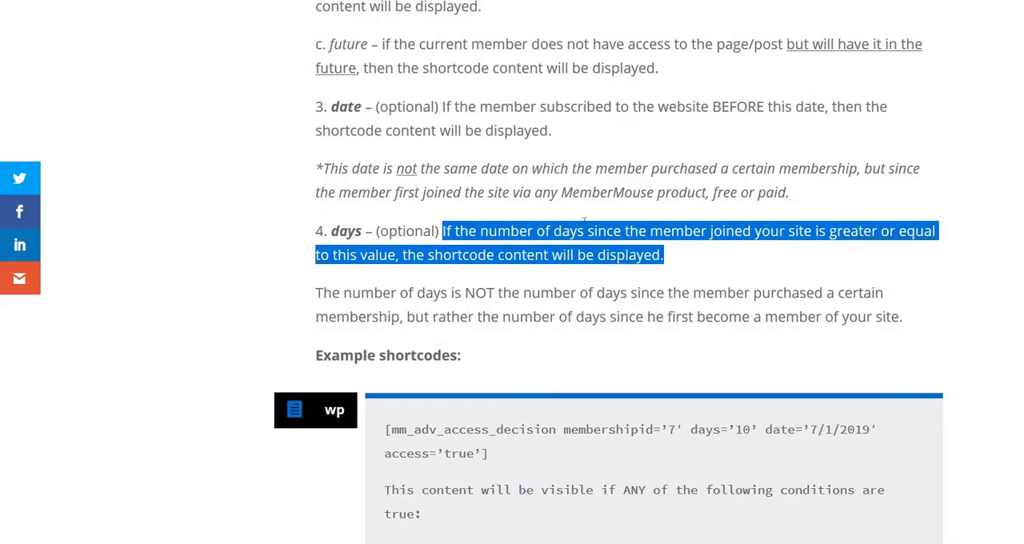
# Step: On the plugin's description page, look through the membership-based examples and the Bundle based shortcodes section down to its real life examples
pyautogui.scroll(-8, 629, 232)
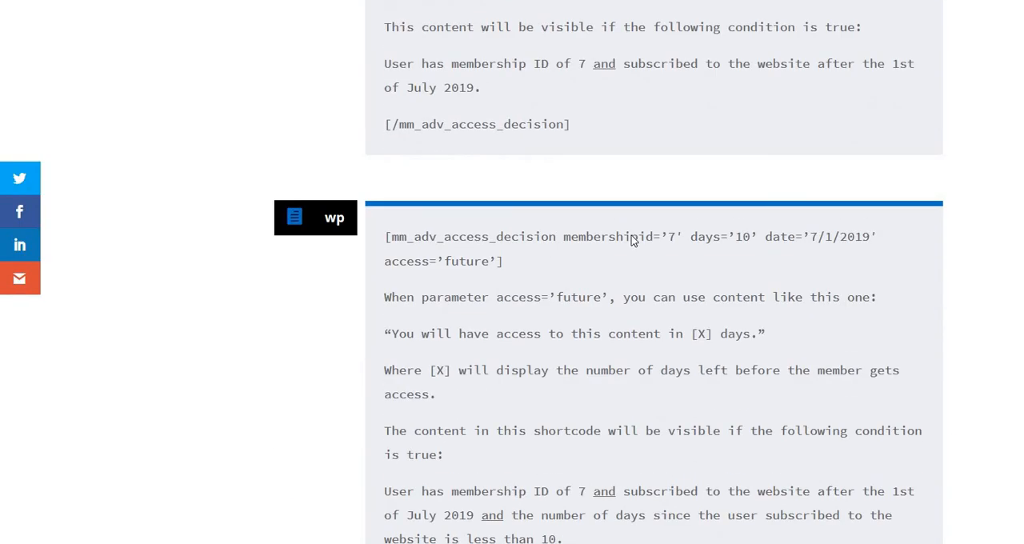
pyautogui.scroll(-16, 632, 240)
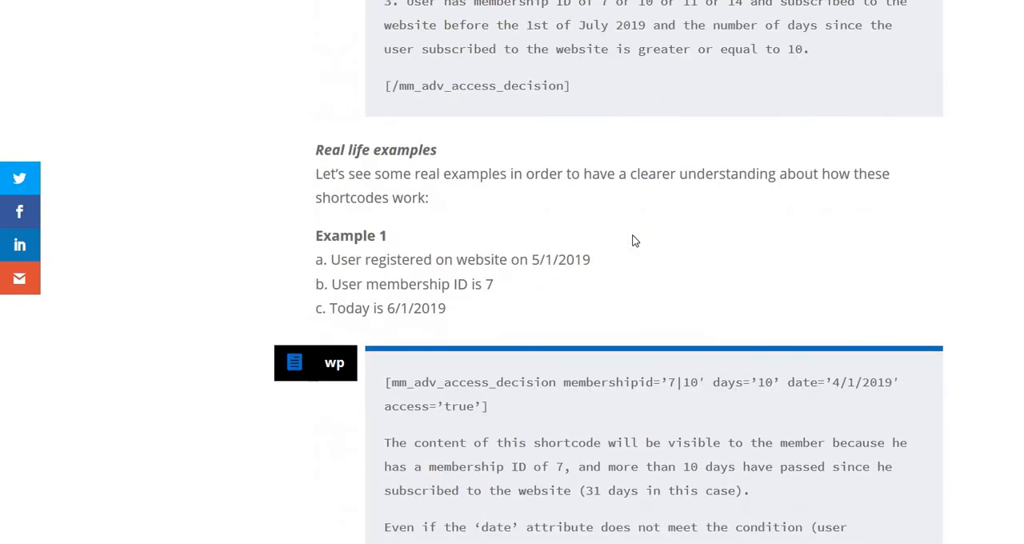
pyautogui.scroll(-17, 632, 241)
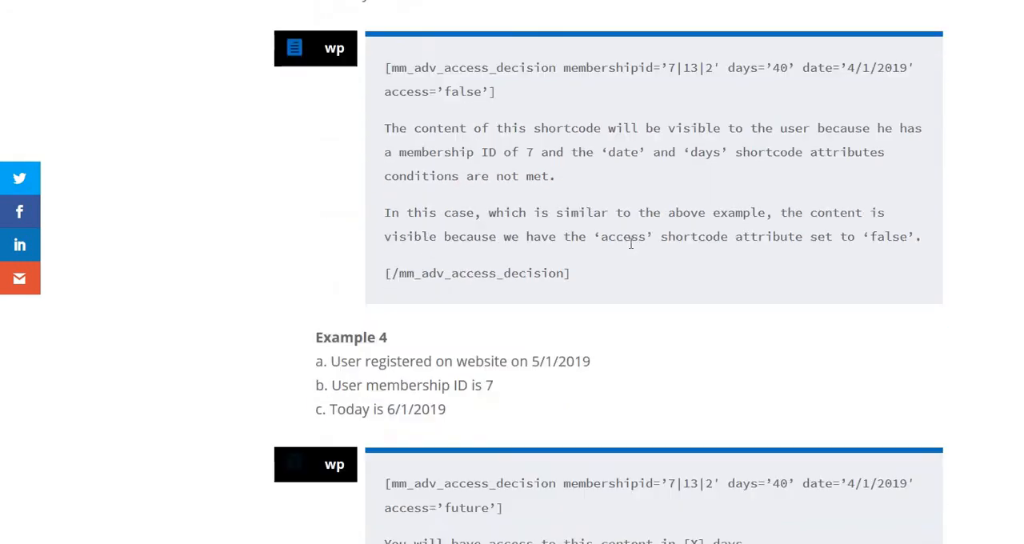
pyautogui.scroll(-14, 630, 243)
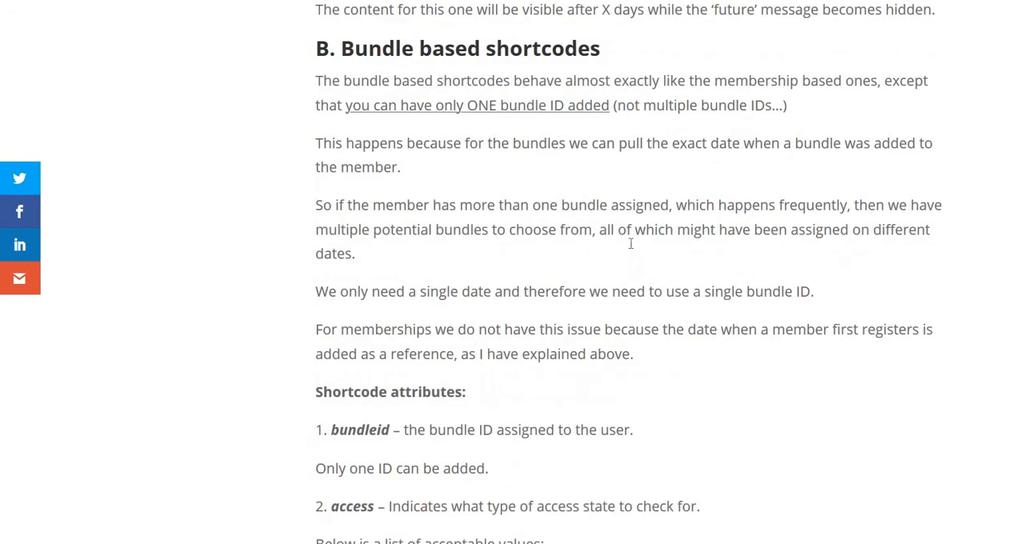
pyautogui.scroll(-10, 631, 244)
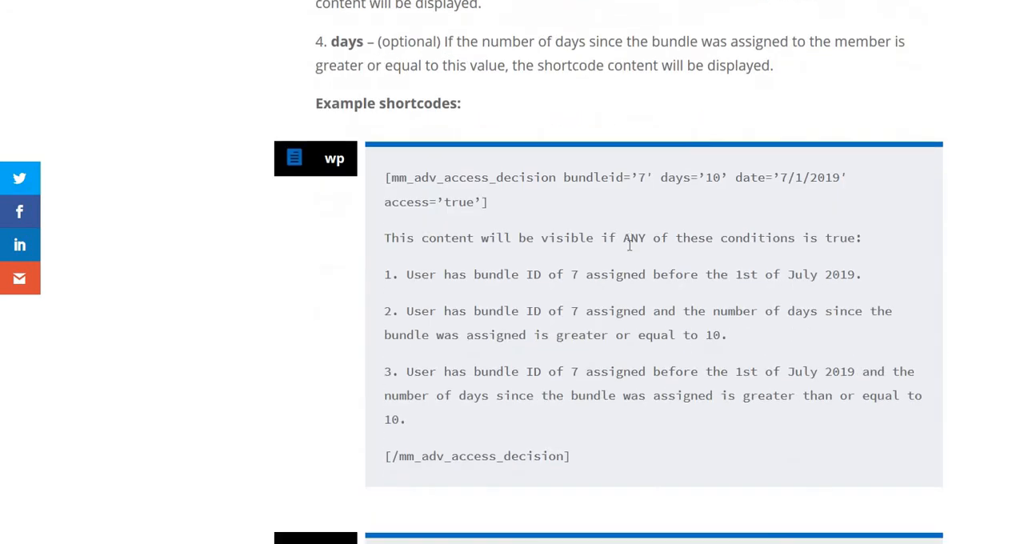
pyautogui.scroll(-13, 630, 246)
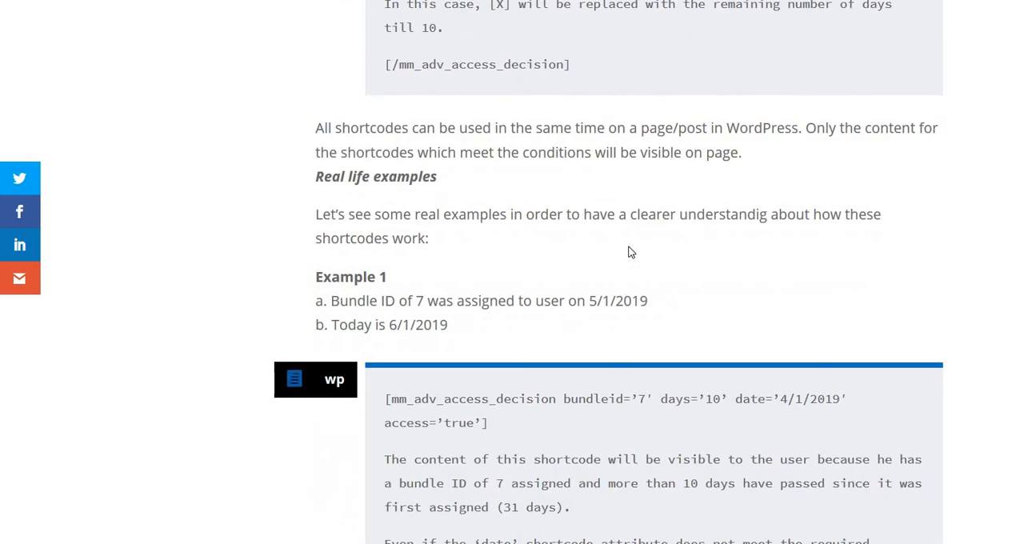